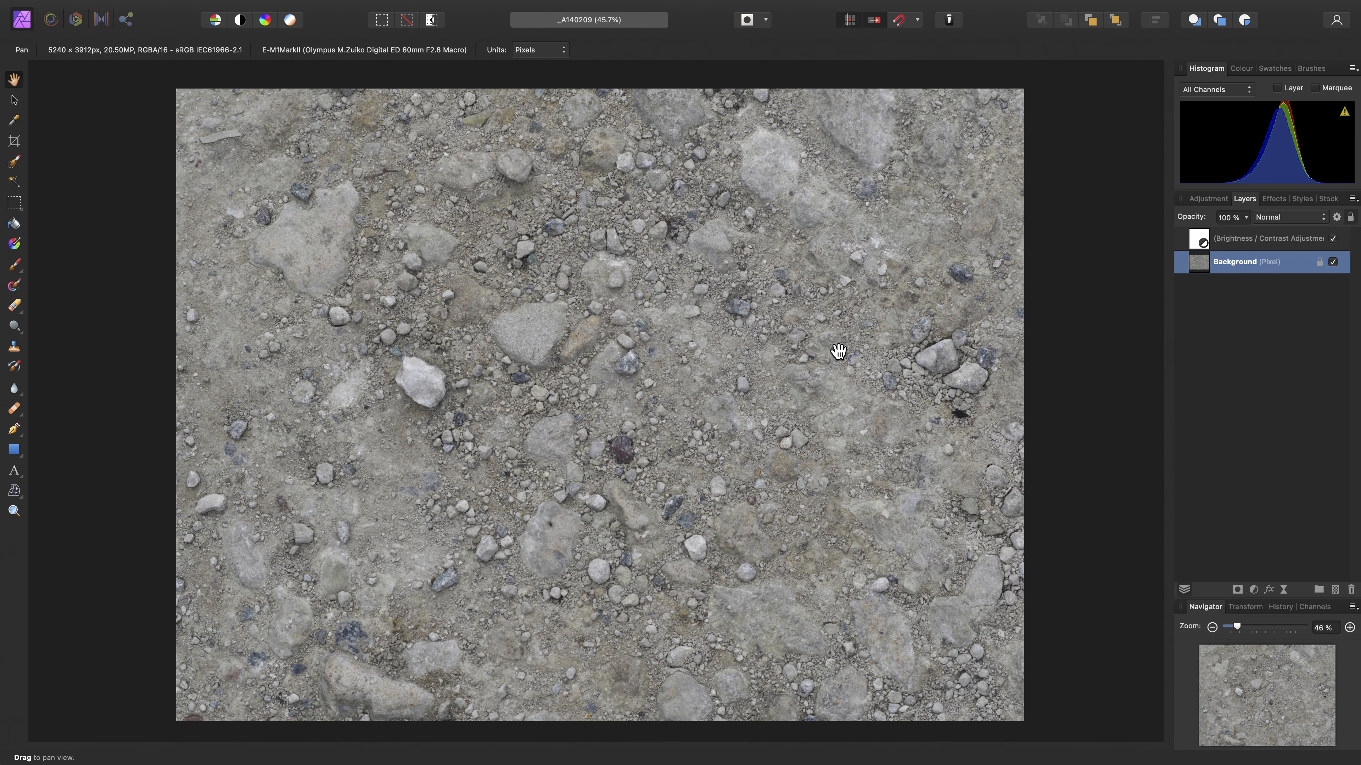
- Crop the image to a 1:1 ratio, then rasterise and trim the Background layer
key("c")
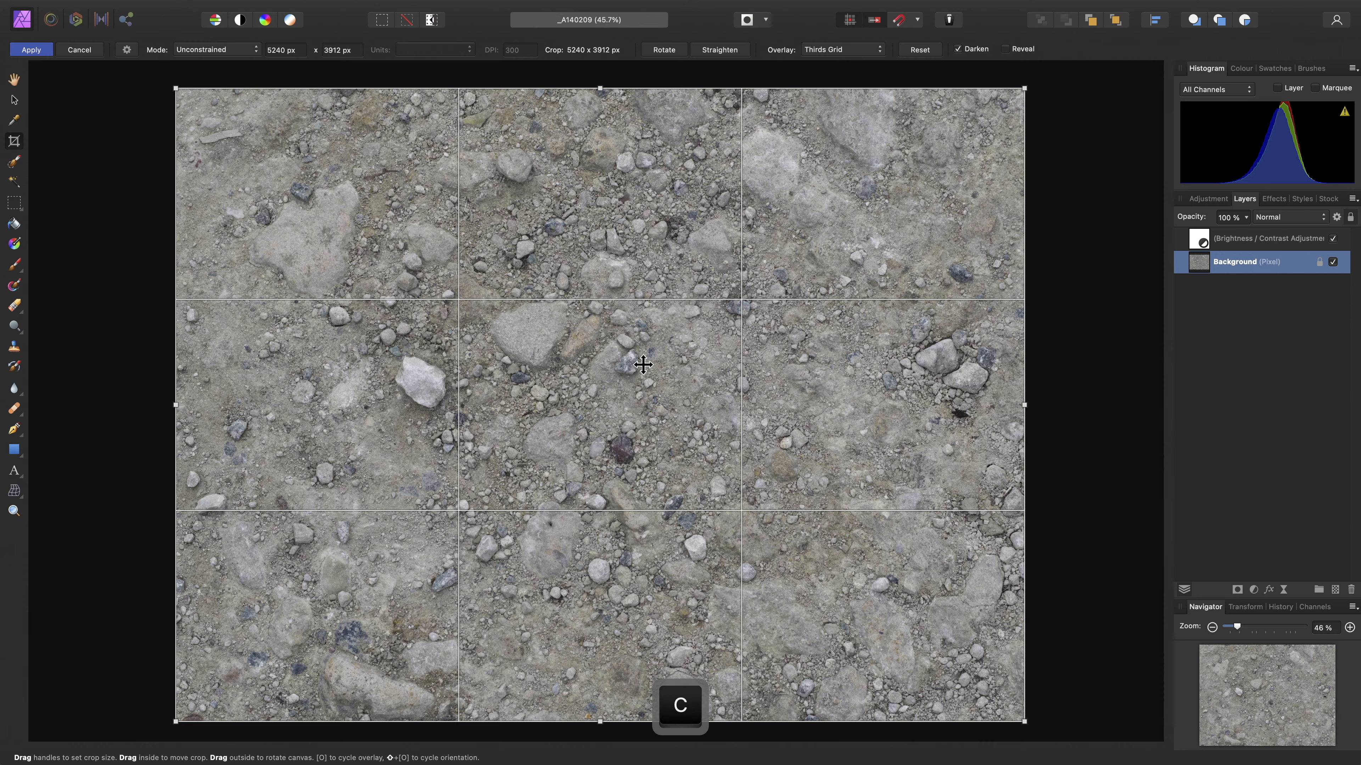
left_click(128, 51)
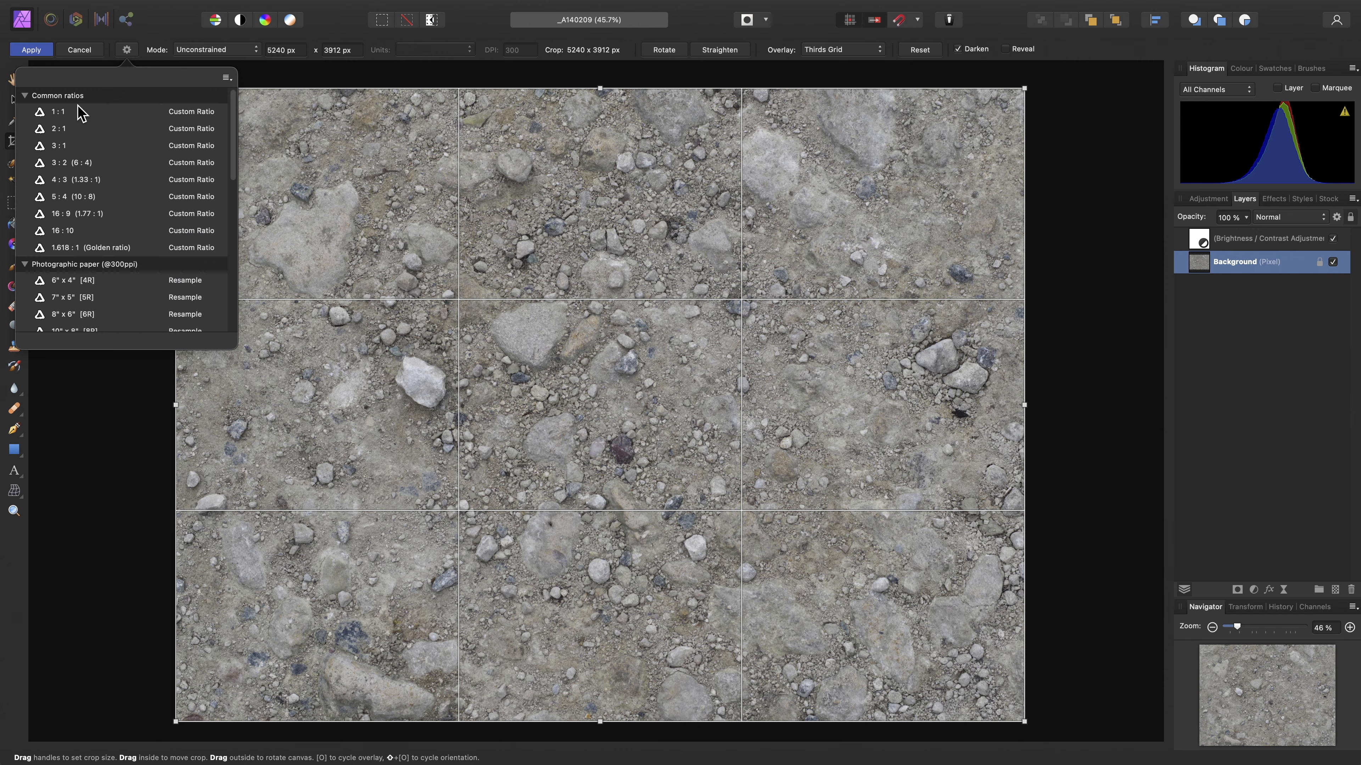
left_click(64, 112)
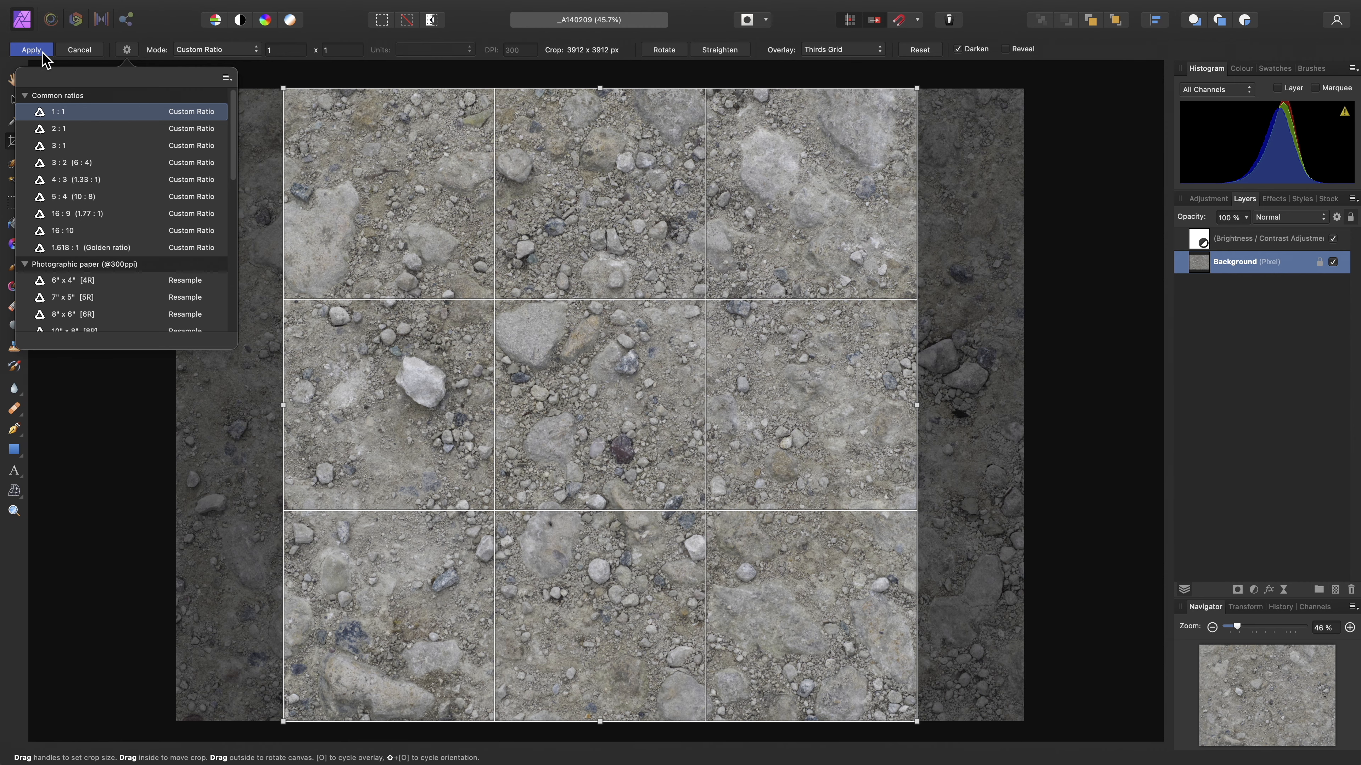
left_click(31, 49)
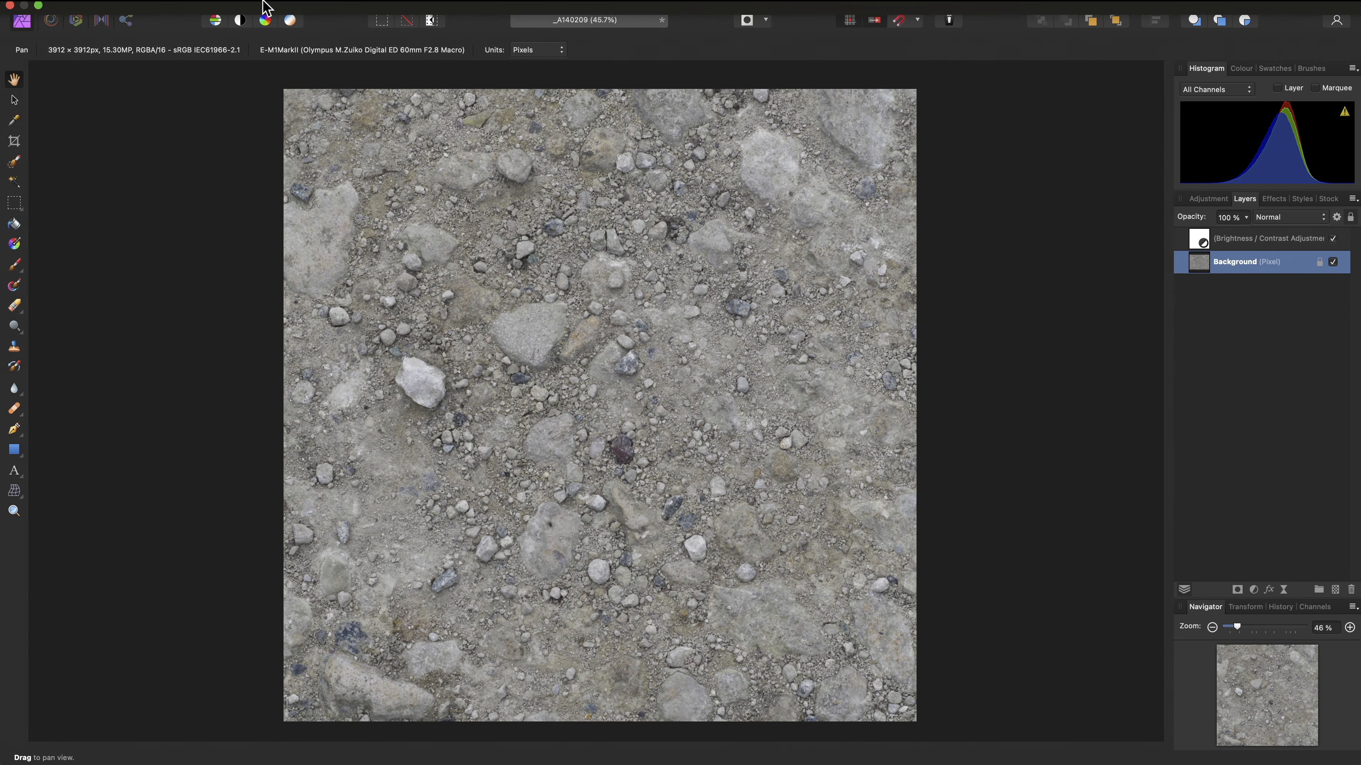
left_click(305, 9)
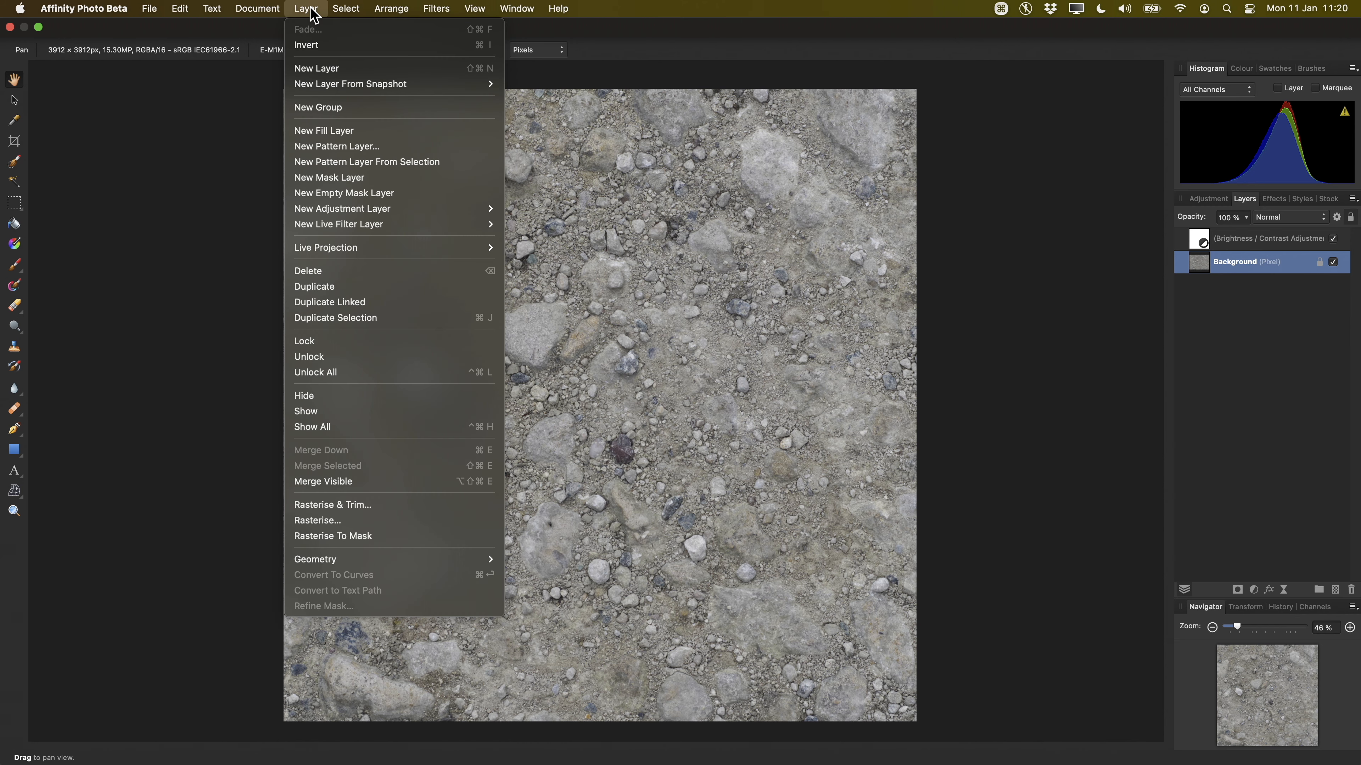
left_click(407, 506)
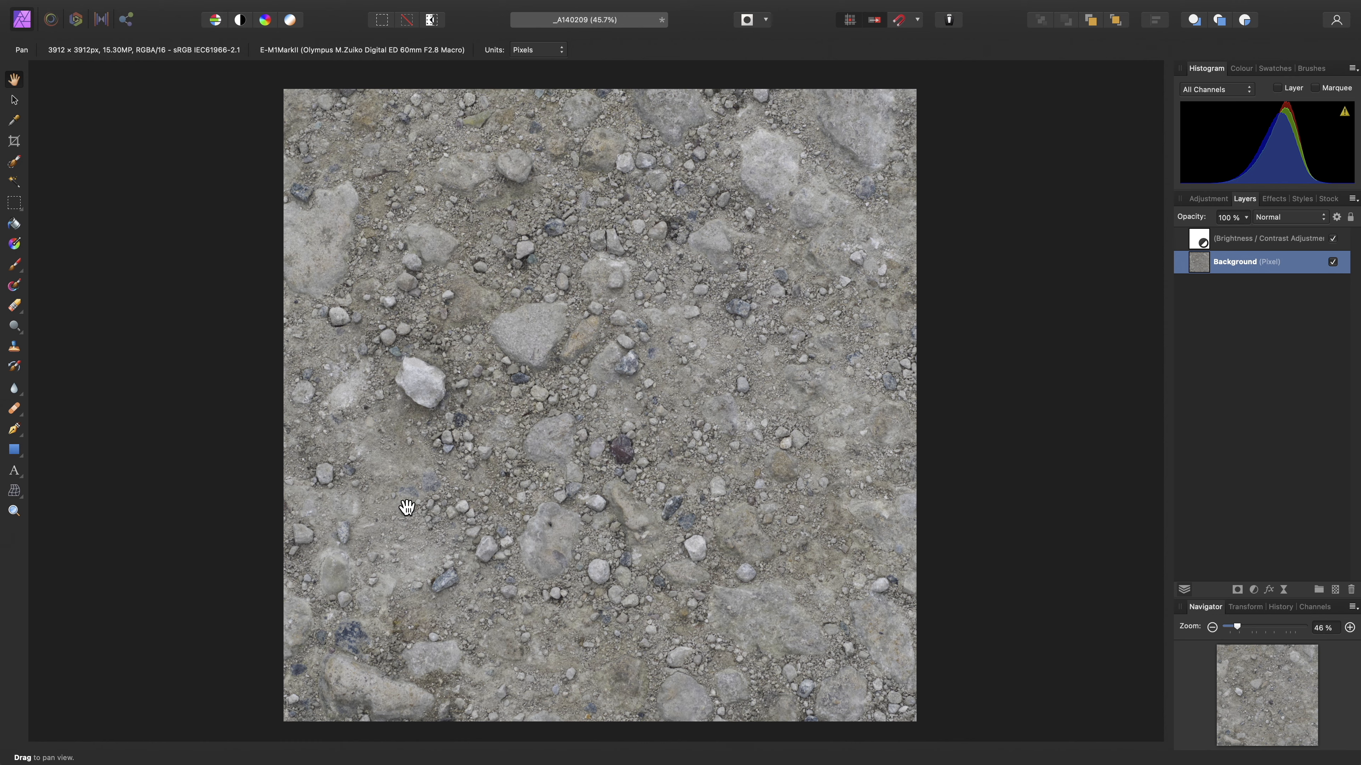
- Apply an Affine distortion to the Background layer with Offset X and Offset Y at 50% and Extend Mode Wrap
mouse_move(509, 5)
left_click(433, 9)
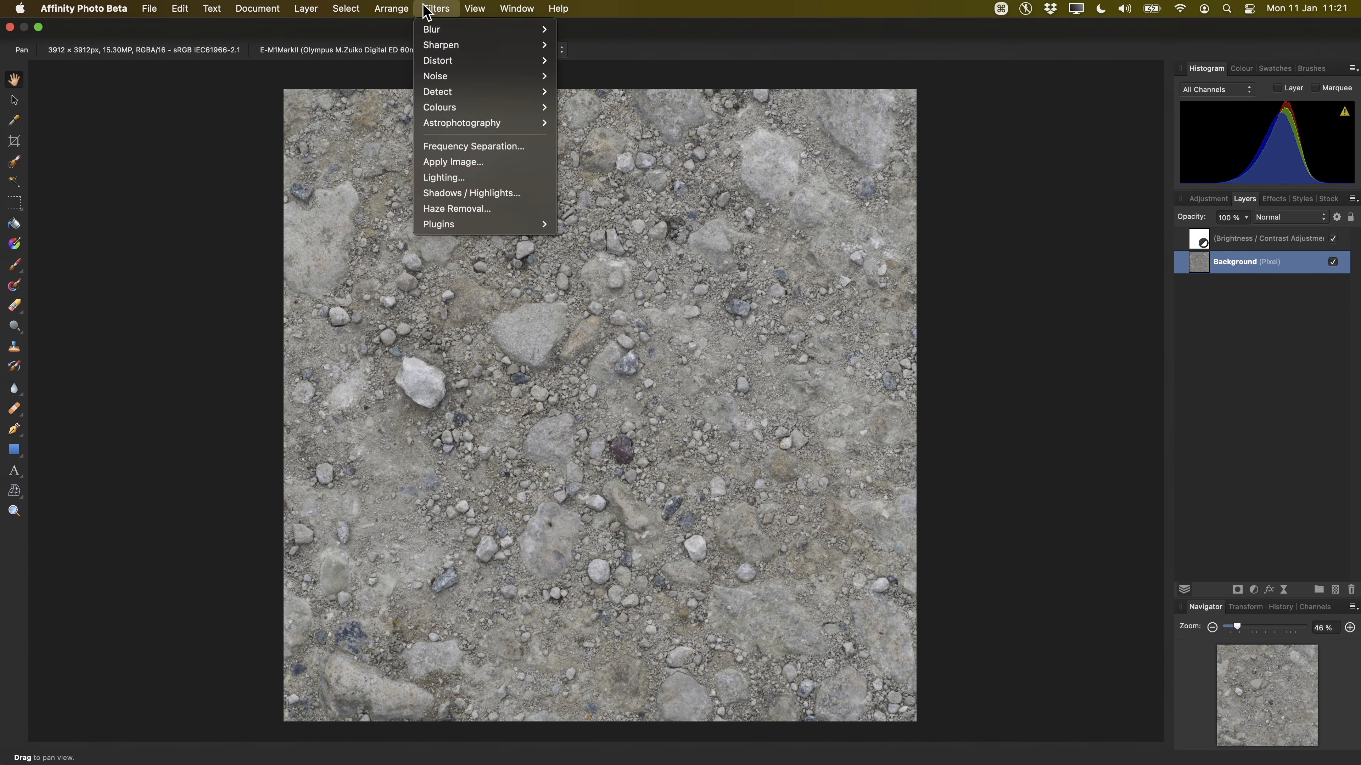
mouse_move(462, 60)
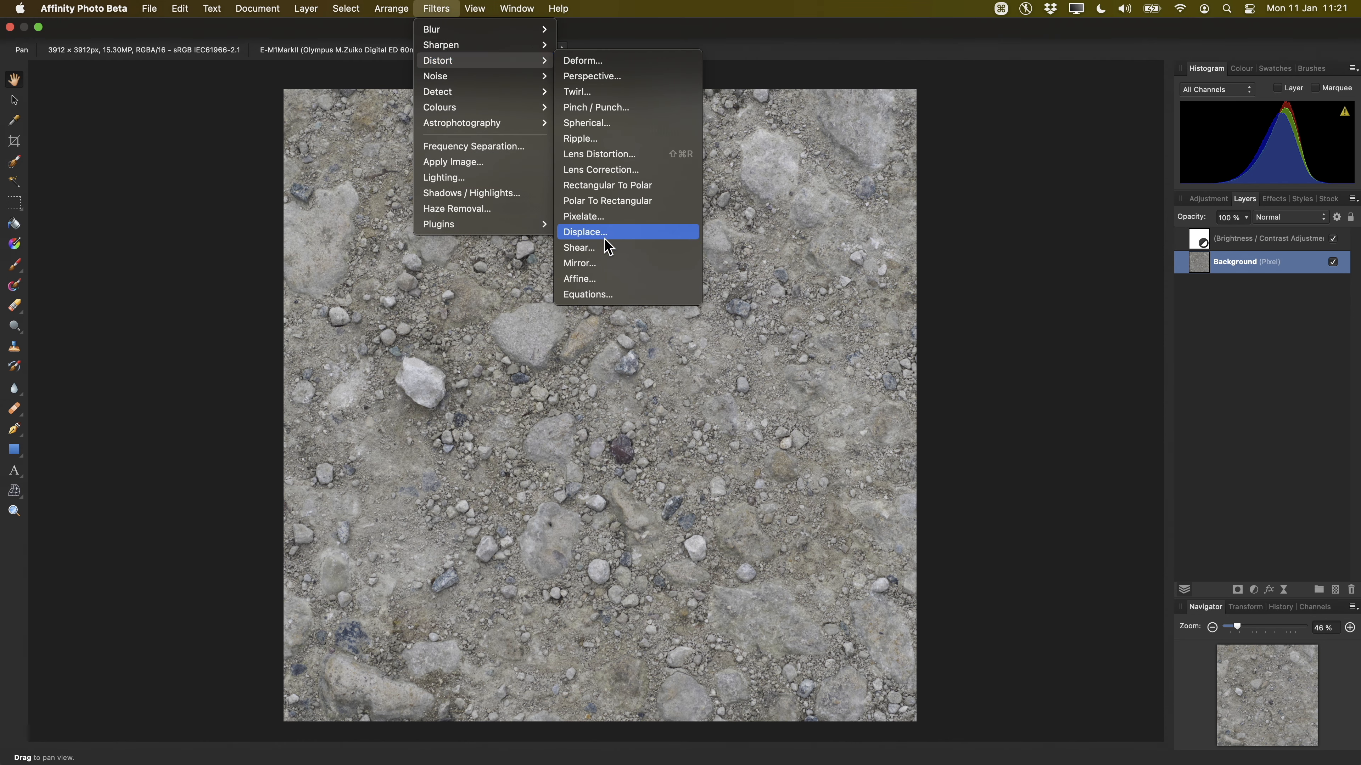
left_click(609, 280)
left_click_drag(1002, 592, 999, 265)
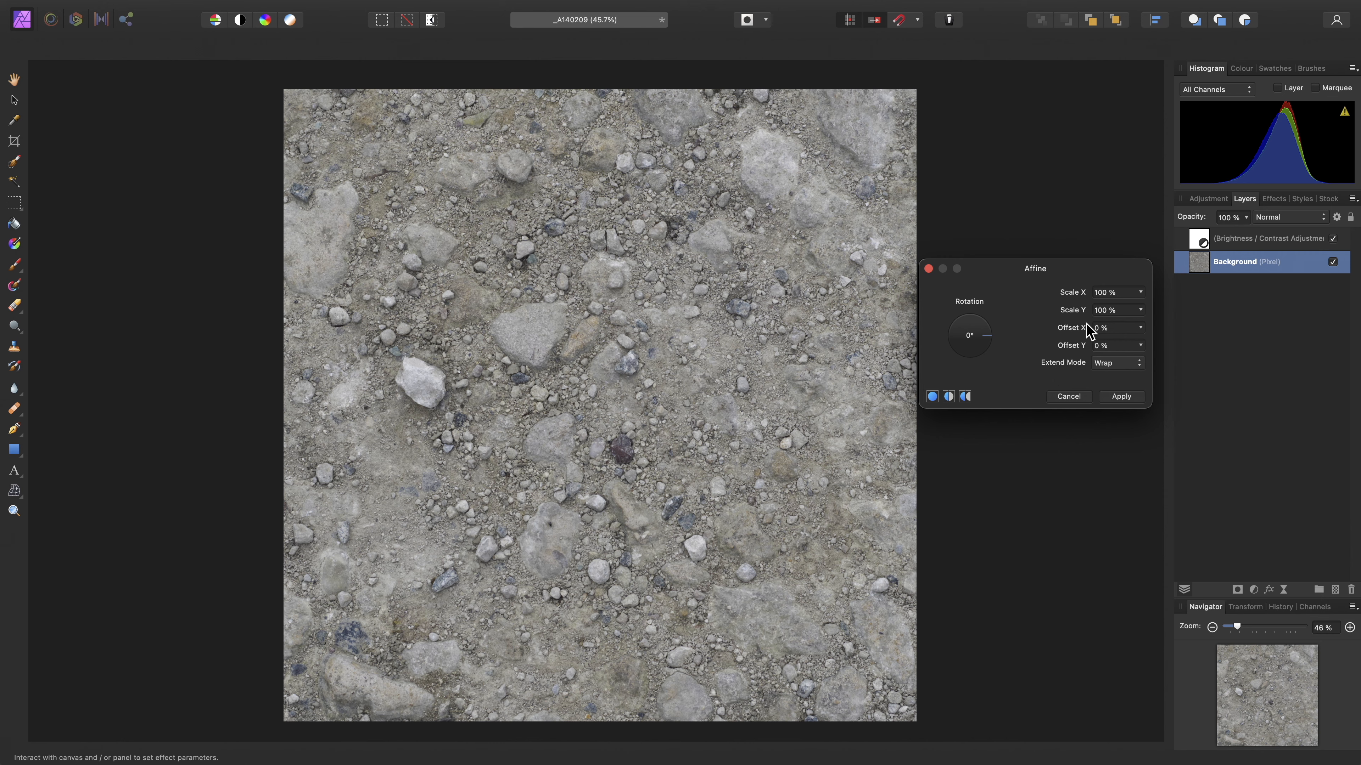
left_click(1117, 328)
type("50")
key("Tab")
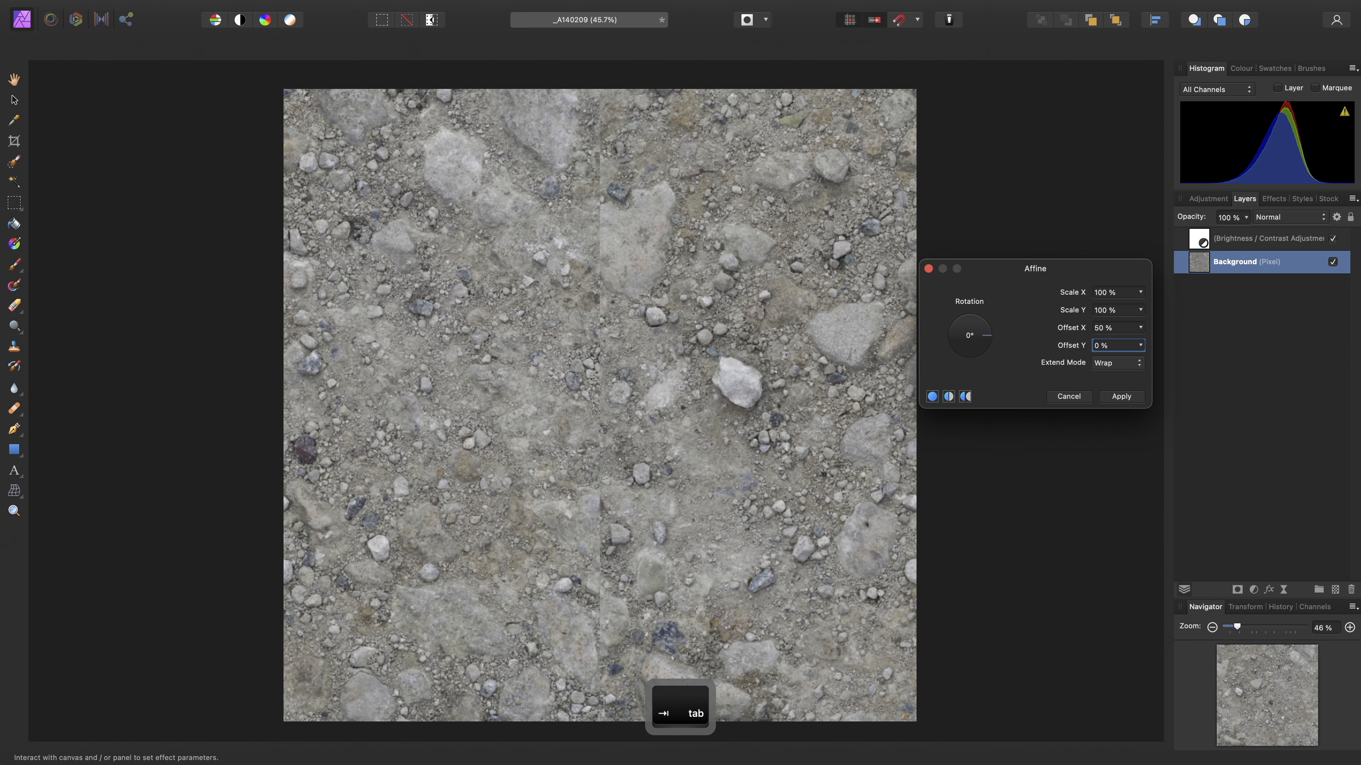
type("50")
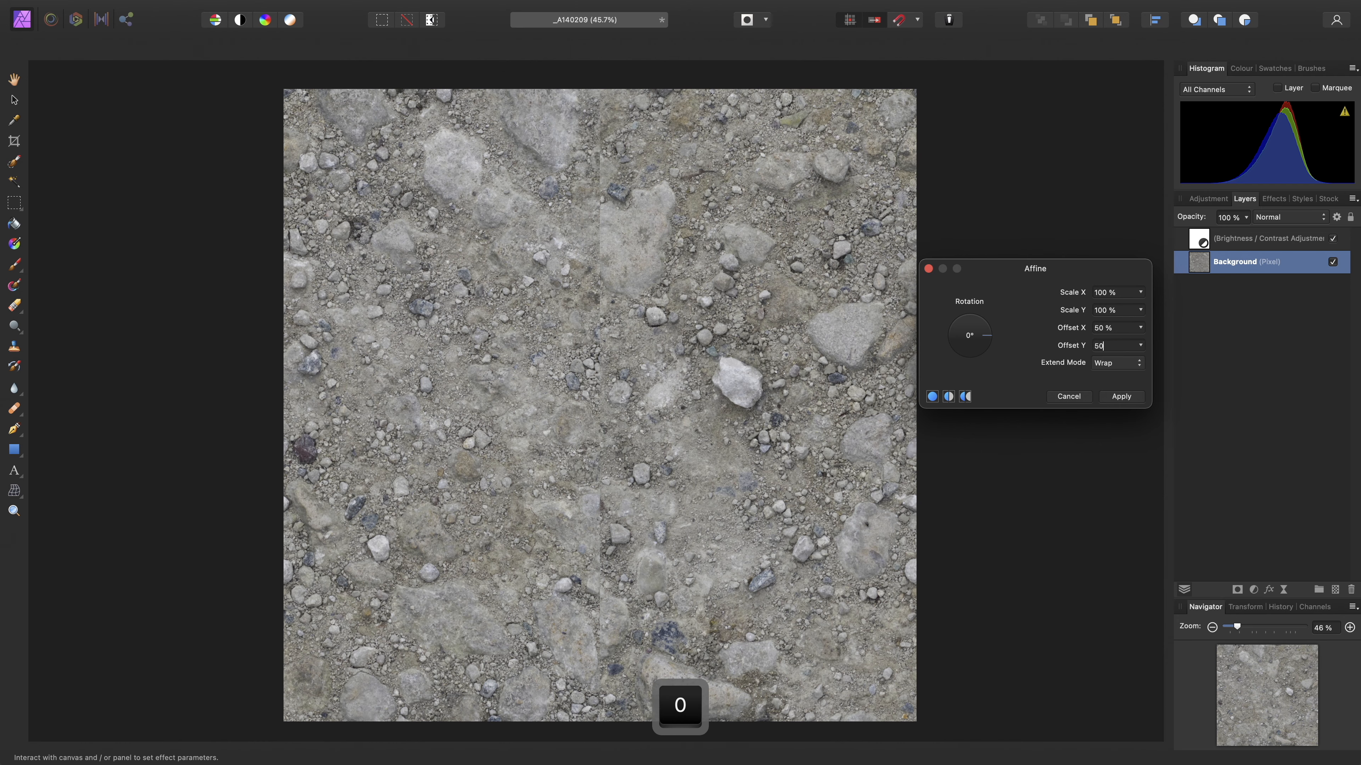
key("Tab")
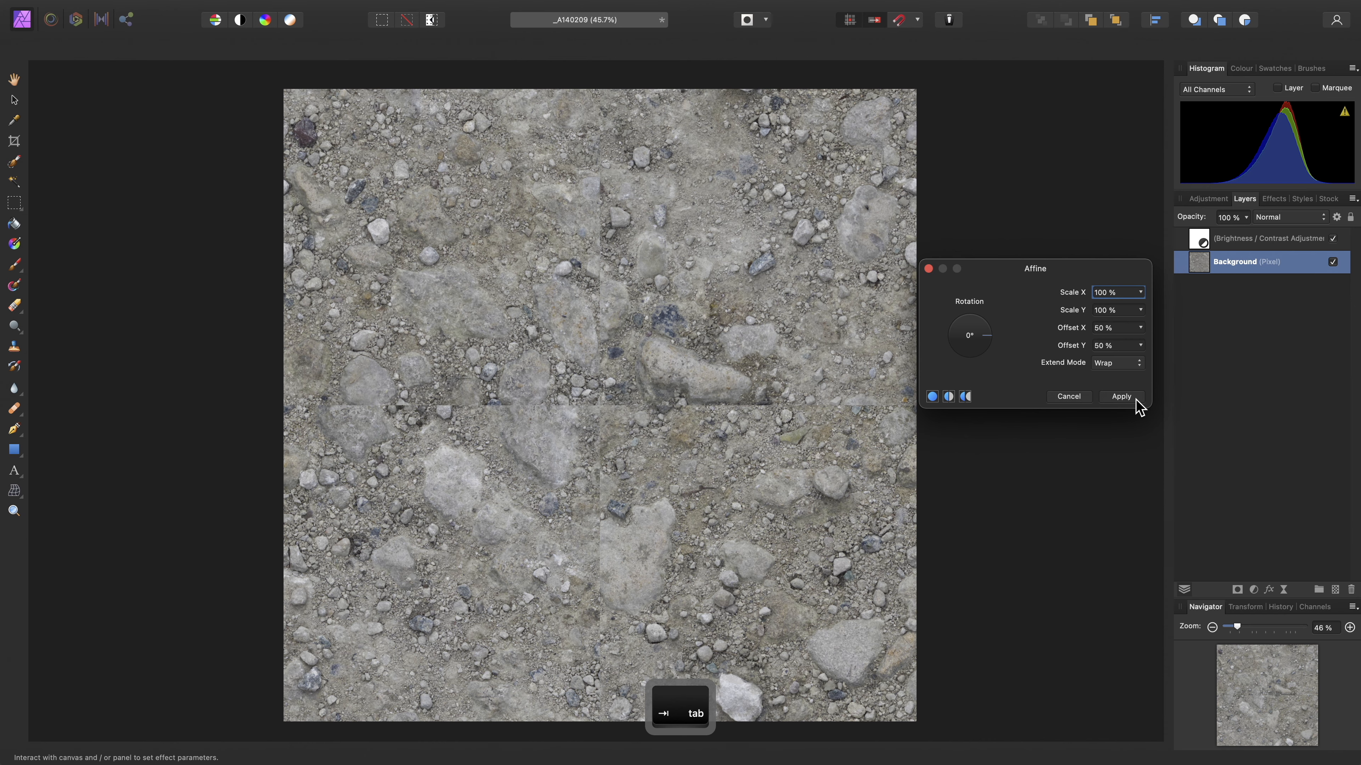
left_click(1135, 400)
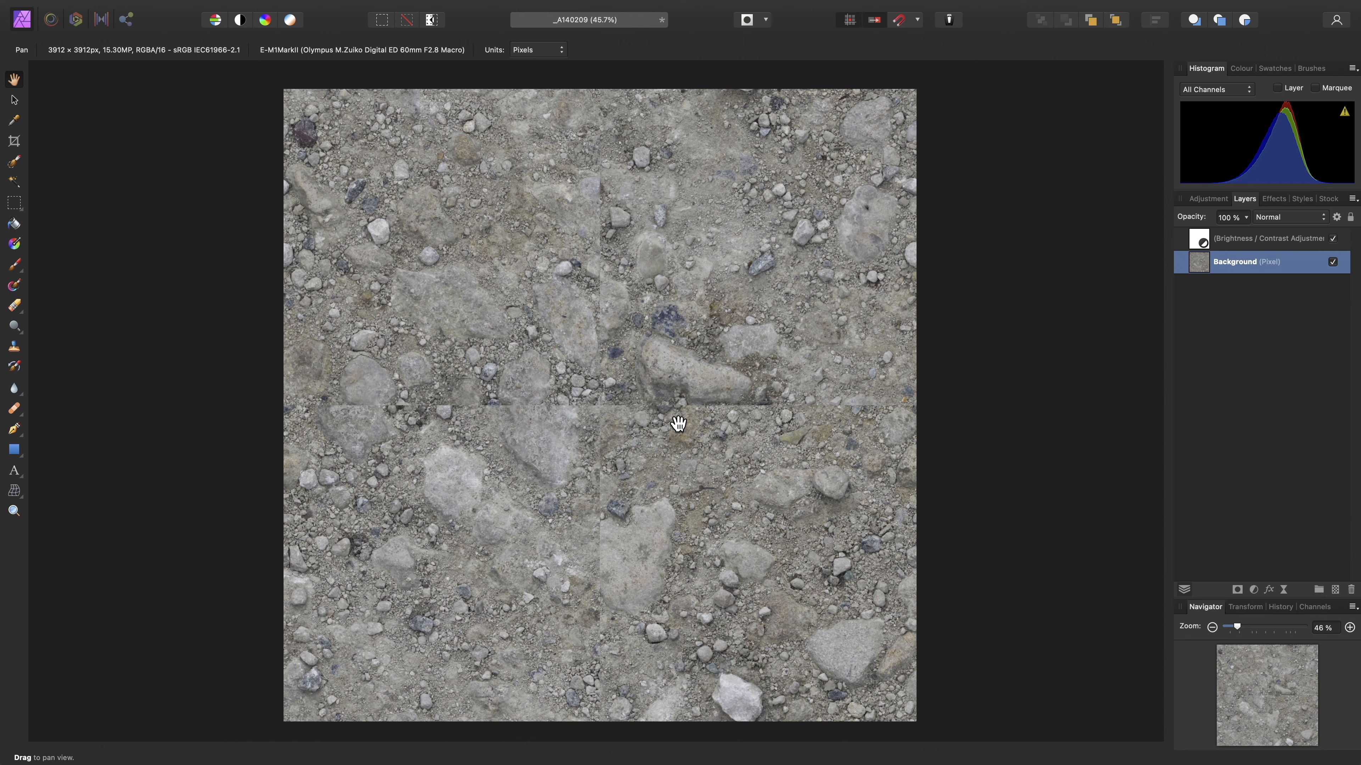
- Select narrow rectangular strips spanning the image over the horizontal and vertical centre seams, adding the vertical strip to the selection
left_click(13, 203)
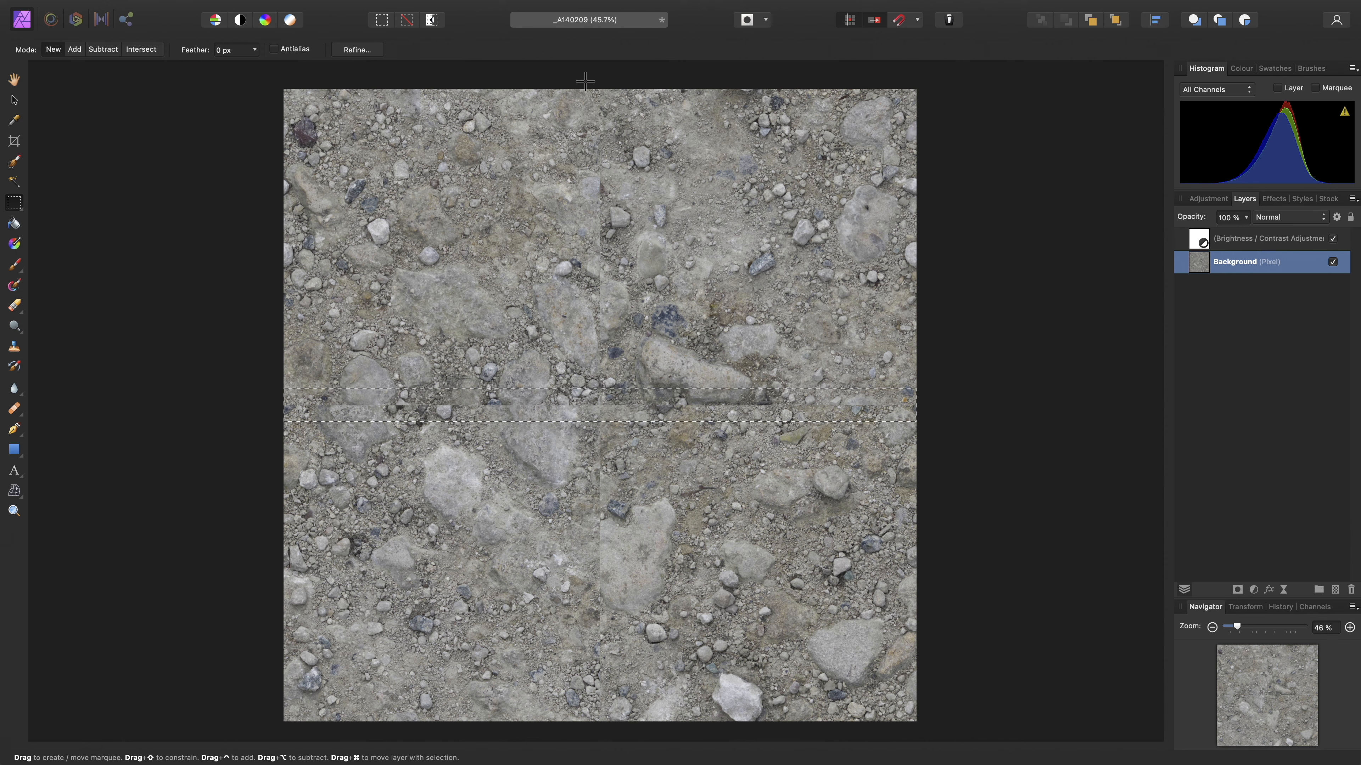
key("ctrl")
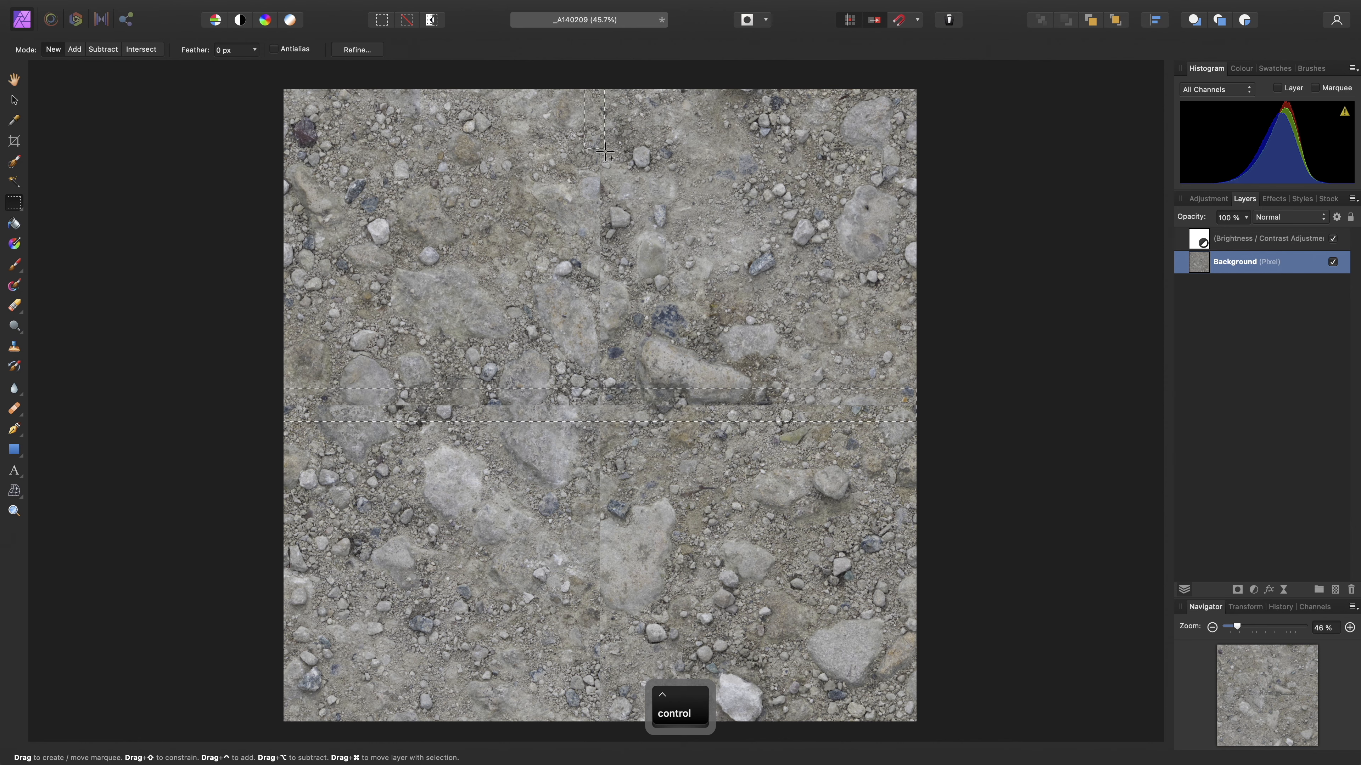
left_click_drag(600, 466, 618, 662)
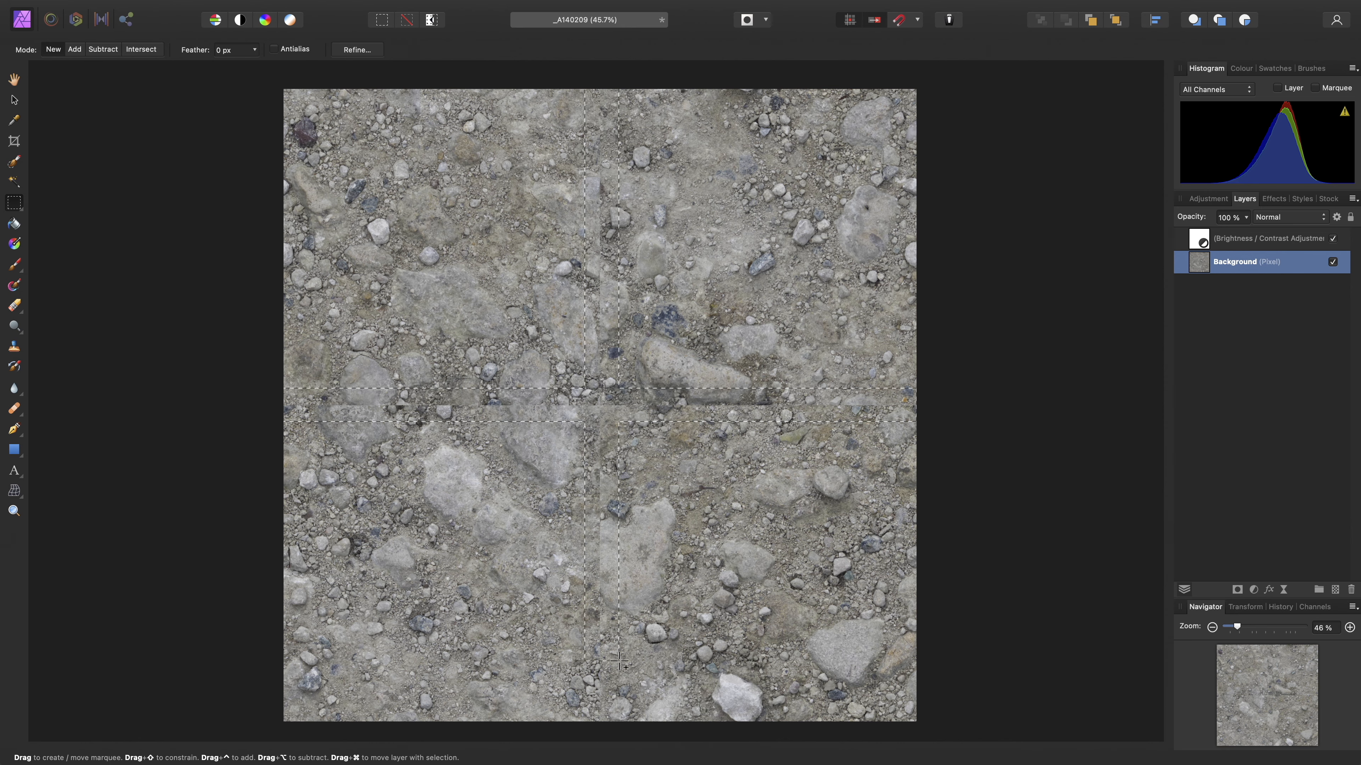
left_click_drag(614, 726, 616, 723)
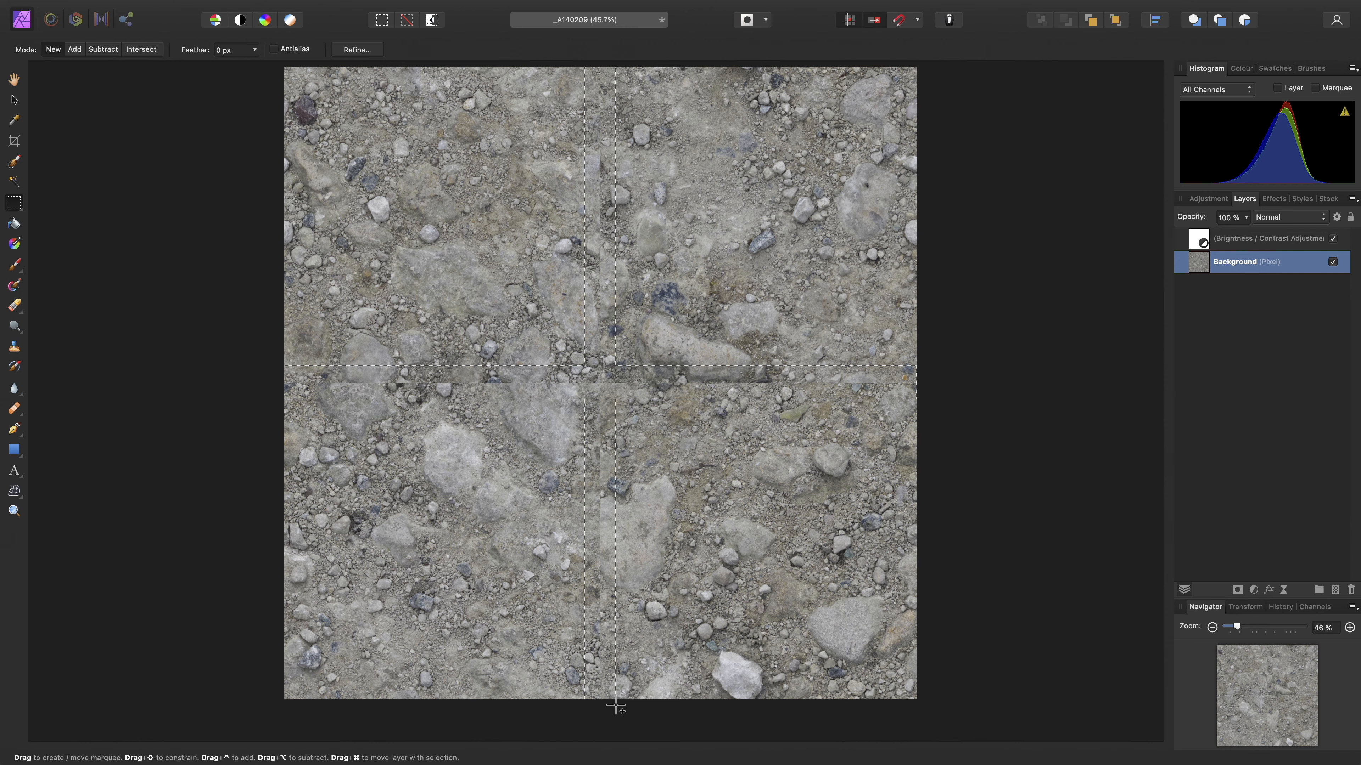
scroll(1029, 443, "up", 1)
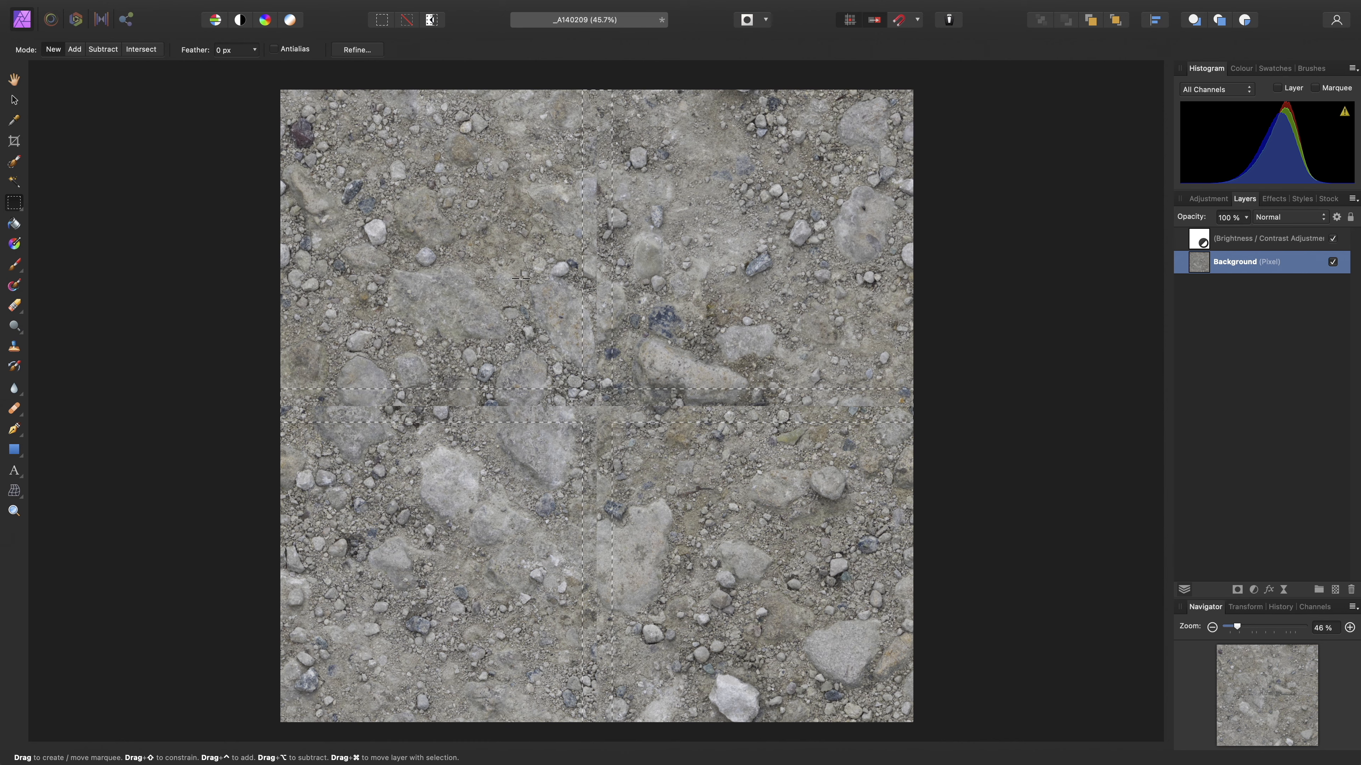
- Inpaint the selected cross-shaped seam area and deselect it
mouse_move(228, 7)
left_click(179, 8)
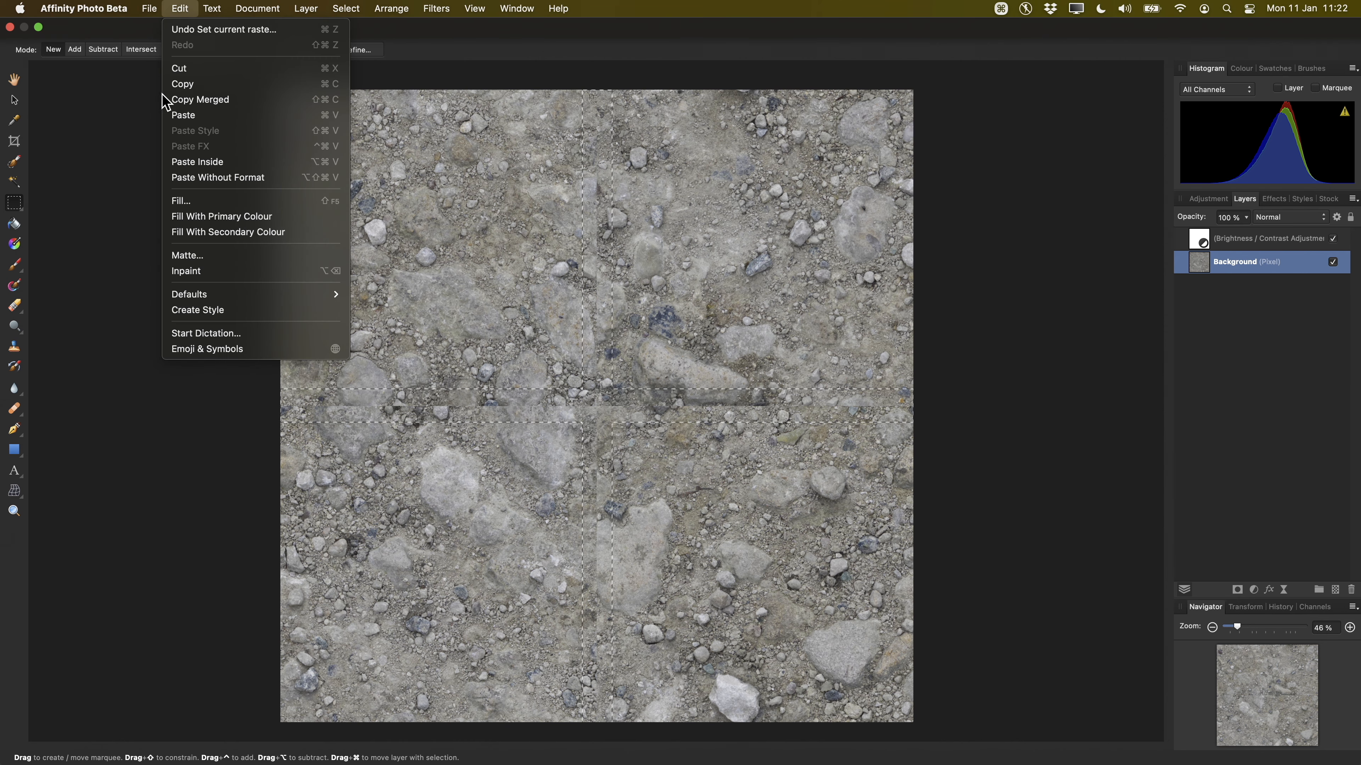
left_click(228, 271)
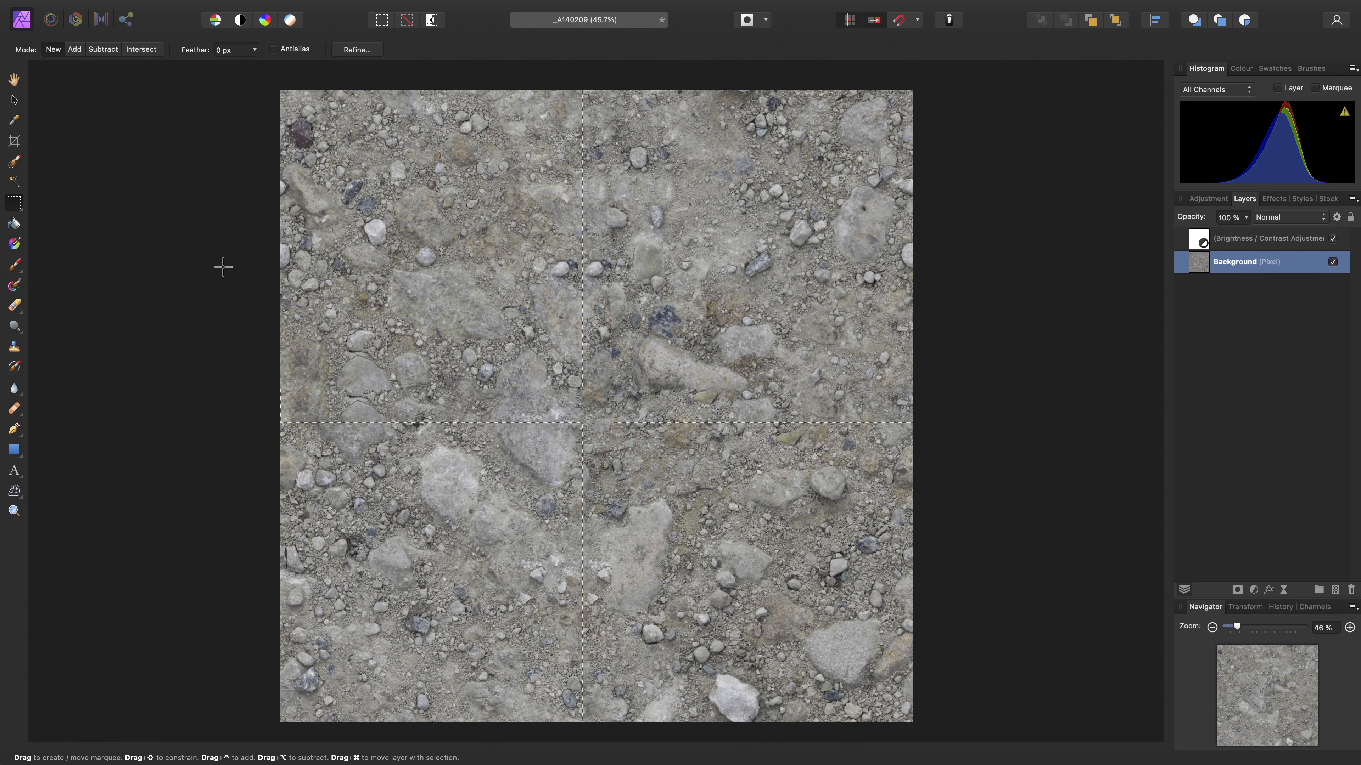
key("super")
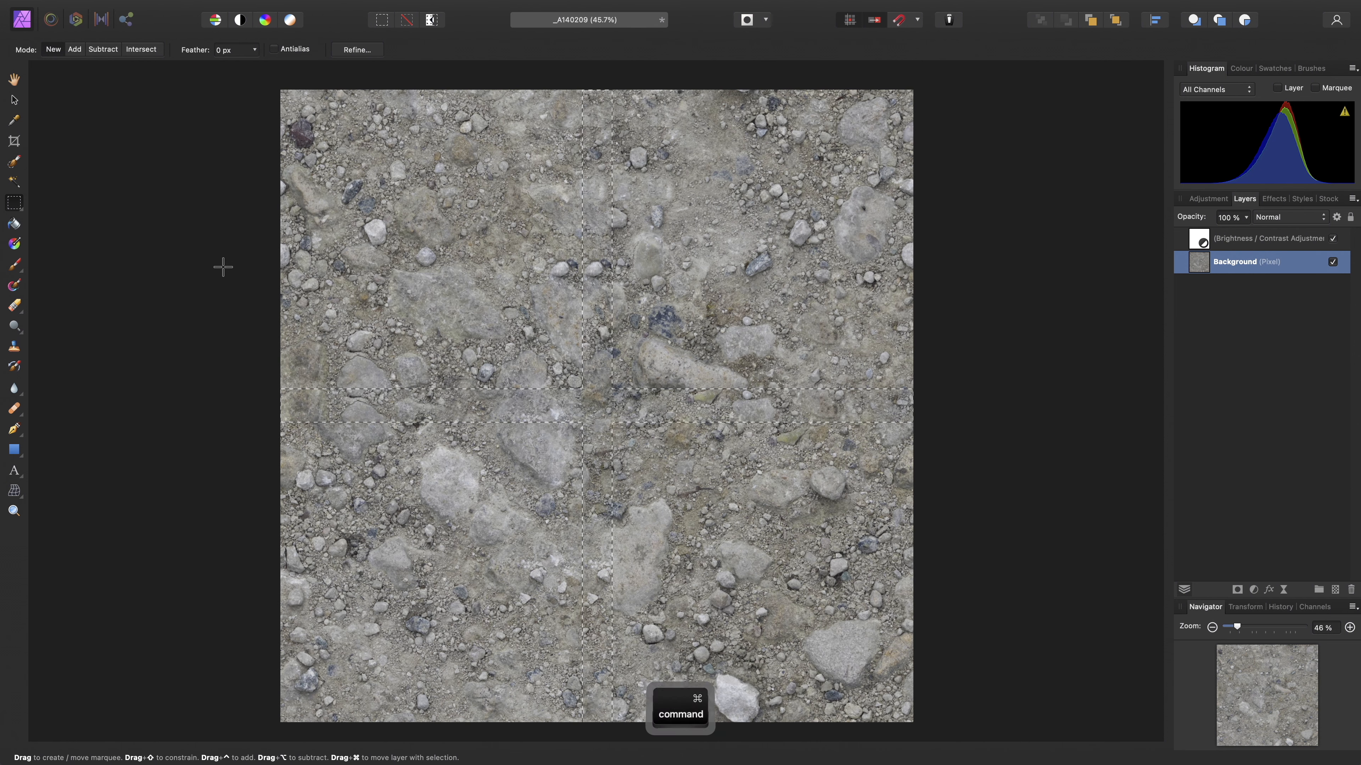
key("super+d")
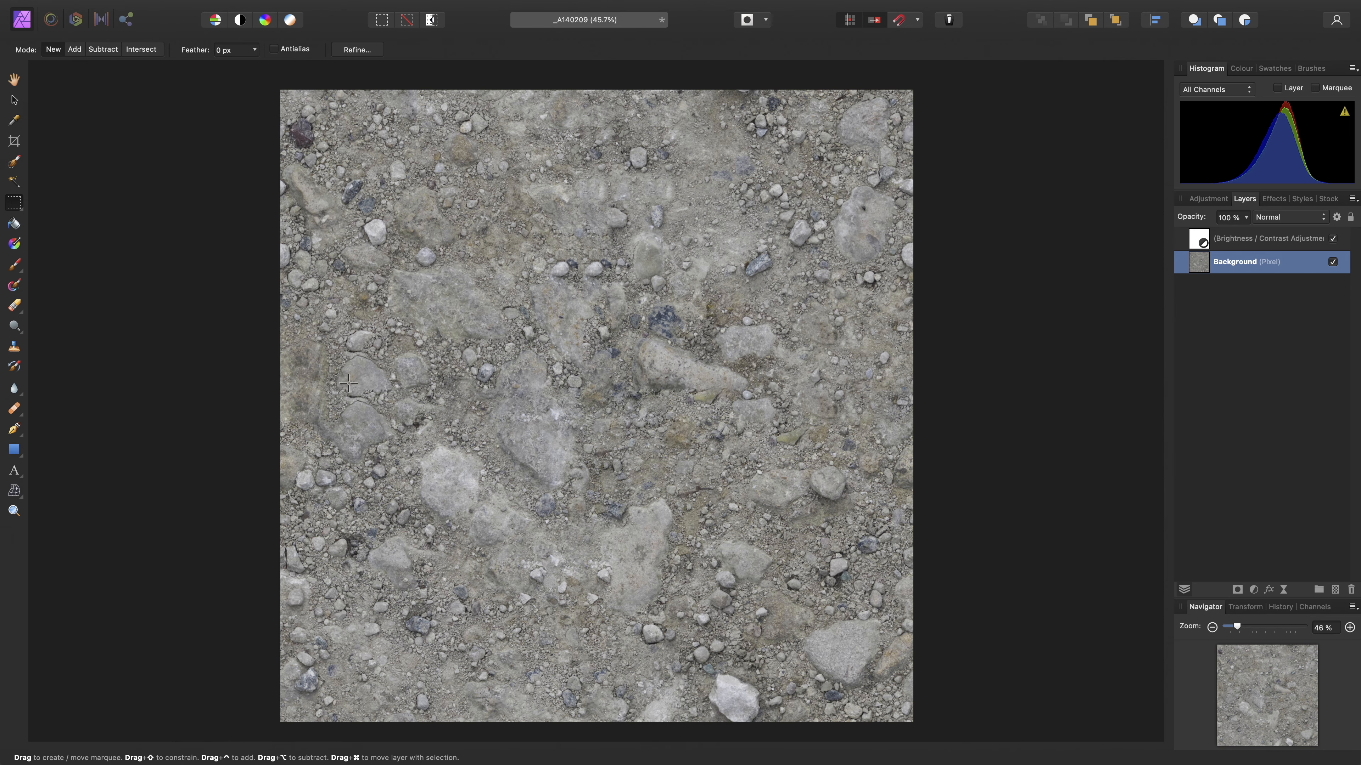
- Prepare the Clone Brush for retouching the horizontal seam, with a width of 367.8 px and 0% hardness
key("alt")
scroll(330, 402, "up", 5)
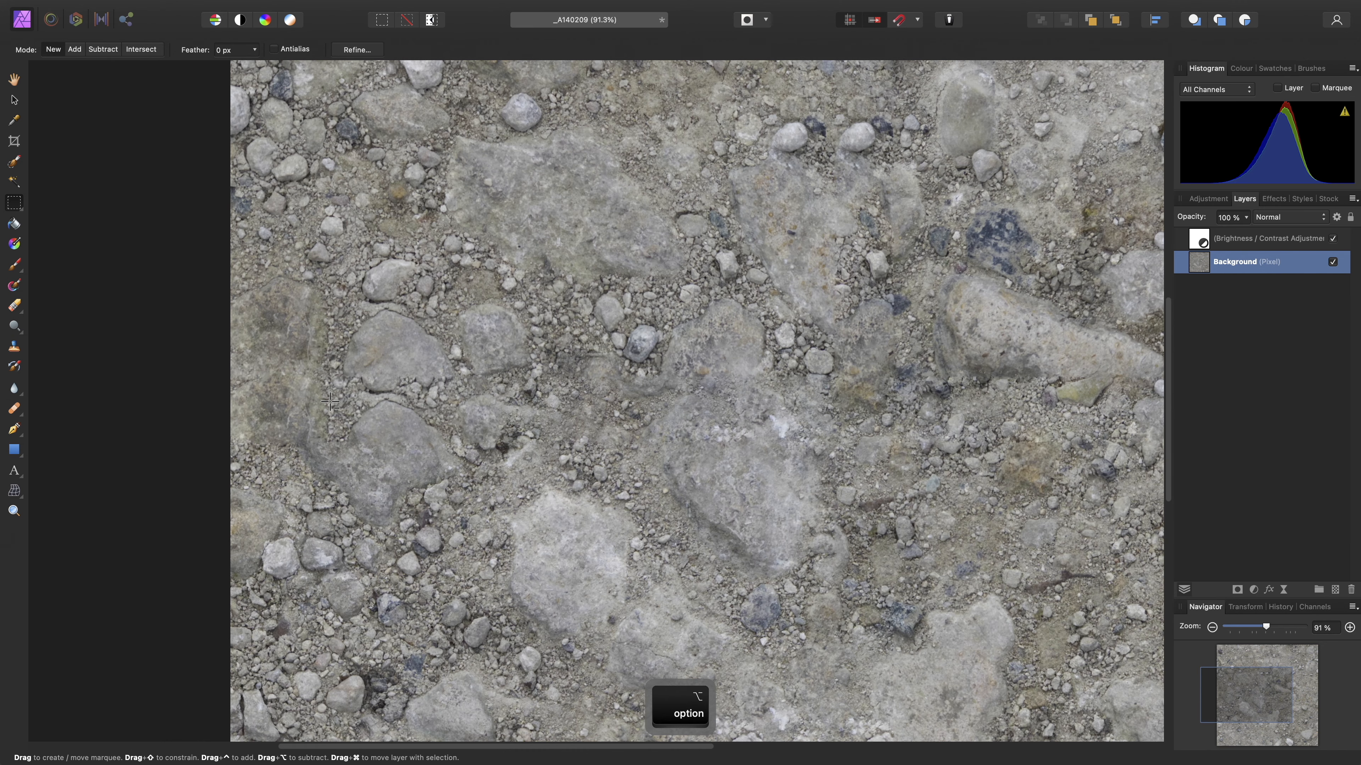
scroll(507, 456, "up", 1)
scroll(528, 386, "right", 3)
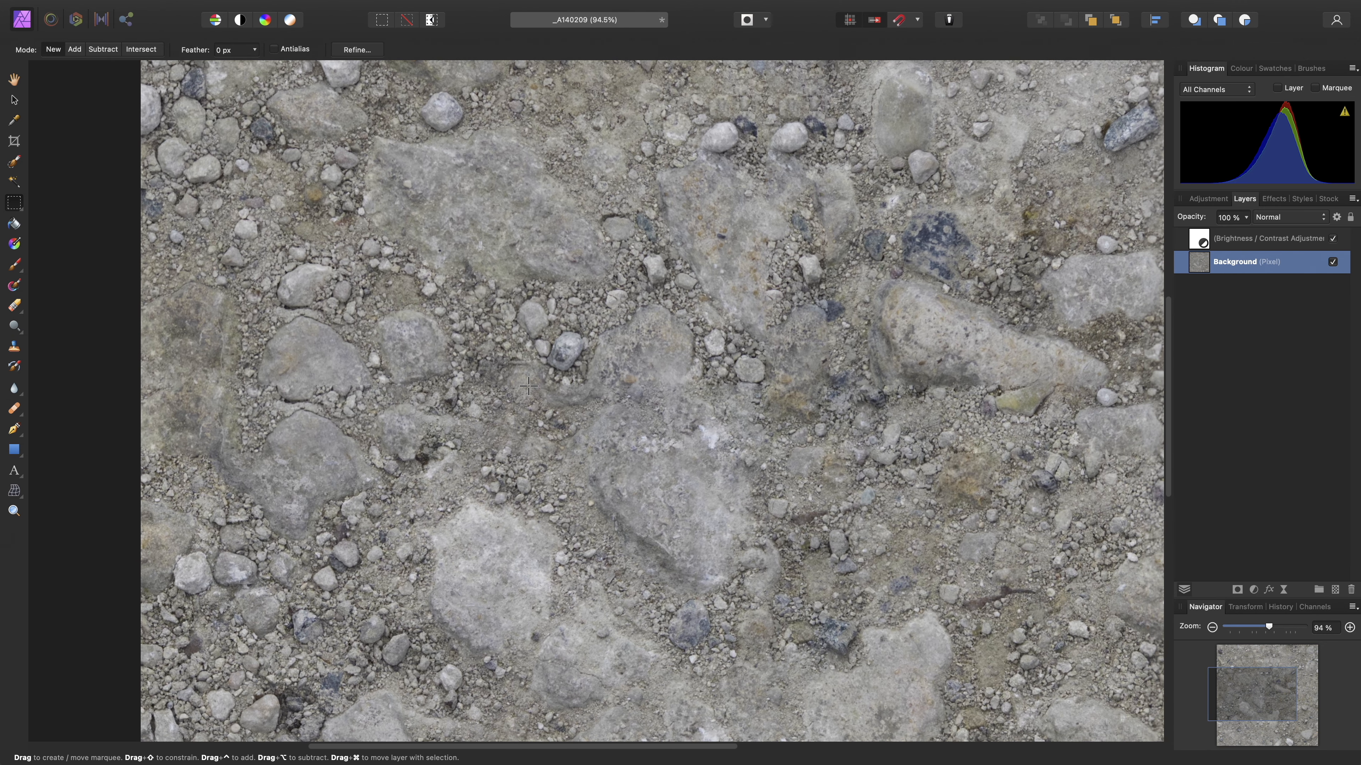
left_click_drag(528, 385, 563, 386)
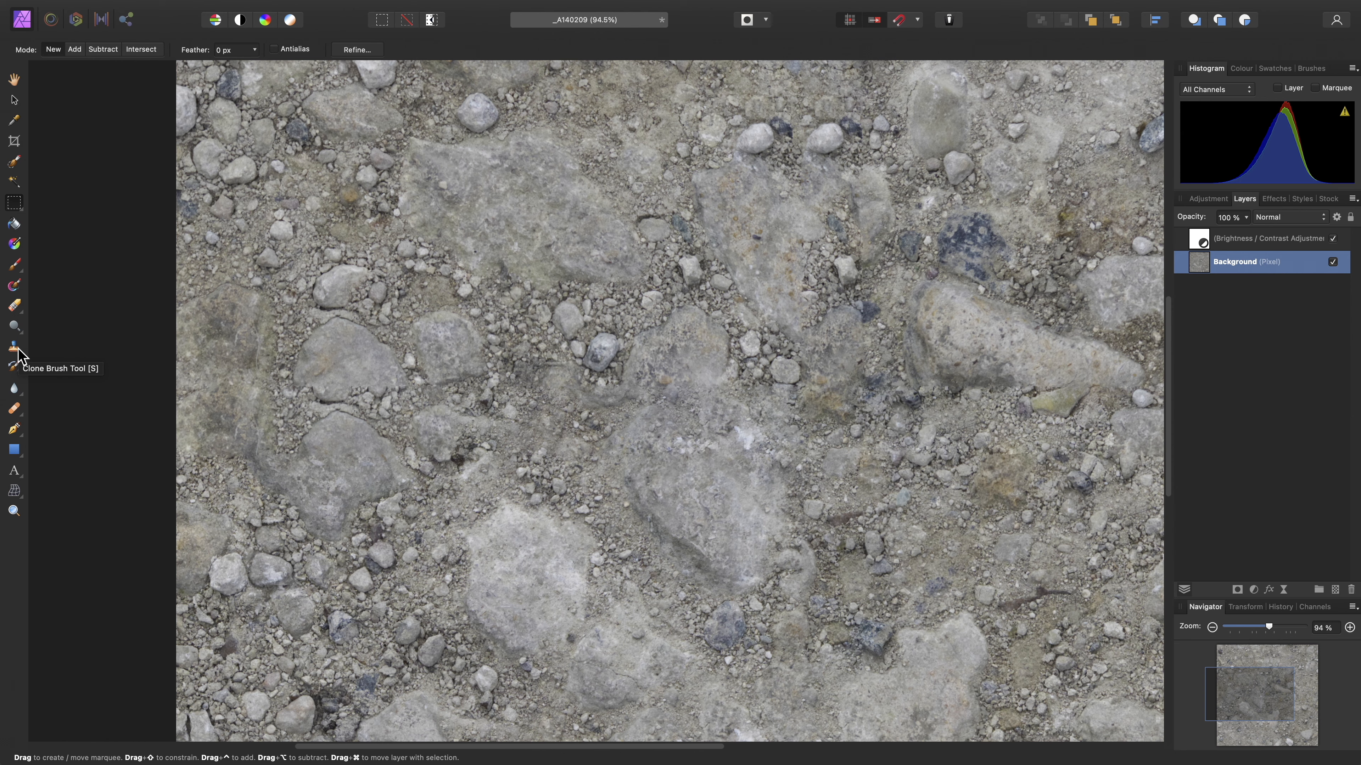
key("s")
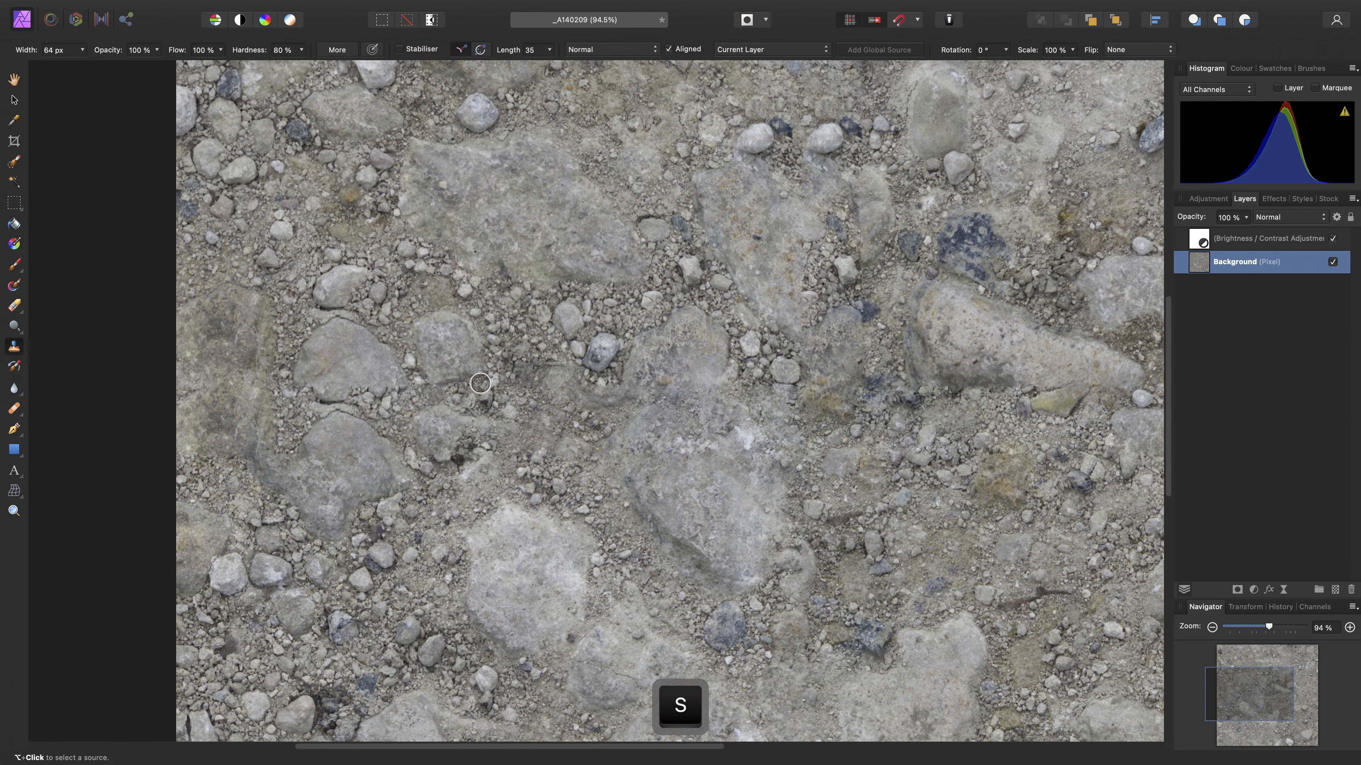
key("bracketright")
key("bracketright")
key("bracketright")
key("bracketright")
key("bracketright")
key("bracketright")
key("bracketright")
key("bracketright")
key("bracketright")
key("bracketright")
key("bracketright")
key("bracketright")
key("bracketright")
key("bracketright")
key("bracketright")
key("bracketright")
key("bracketright")
key("bracketright")
key("bracketright")
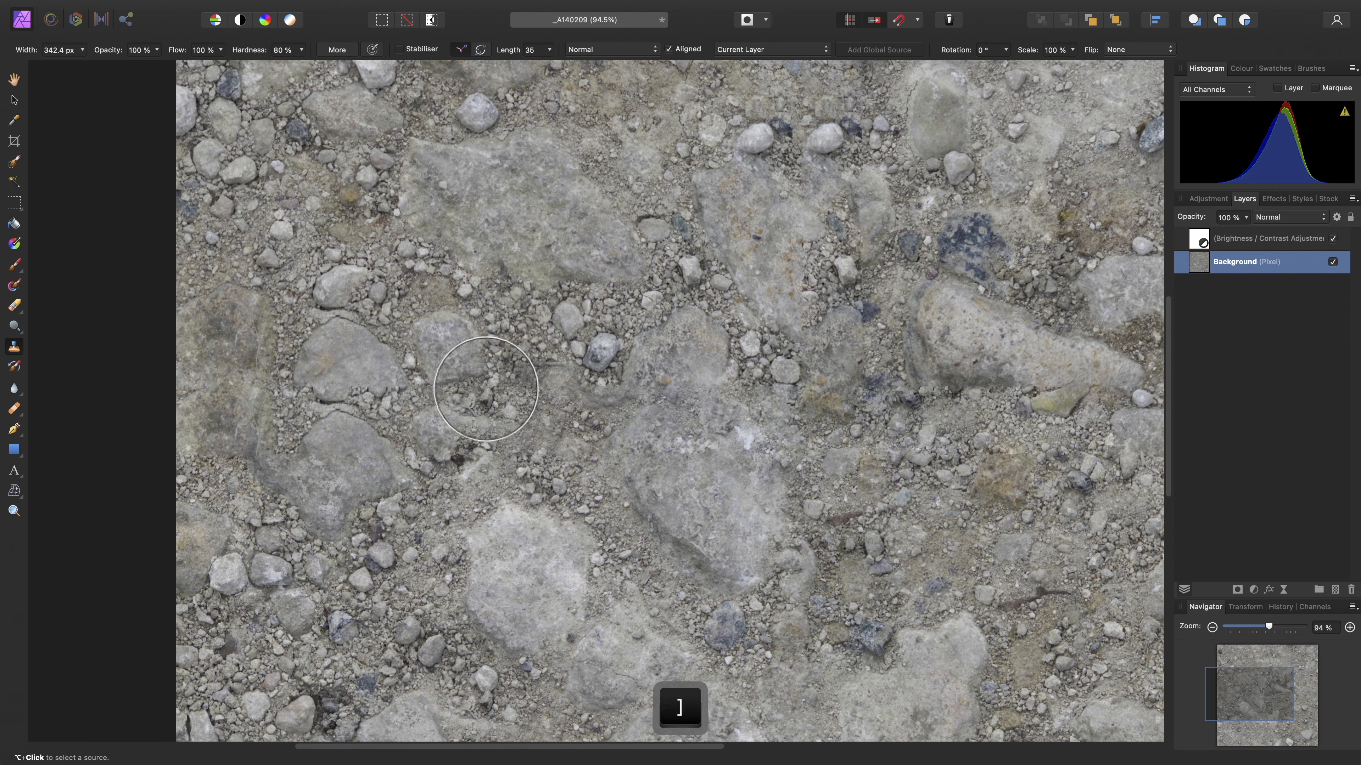
mouse_move(302, 50)
left_mouse_down()
mouse_move(301, 67)
mouse_move(202, 65)
left_mouse_up()
key("bracketright")
key("bracketright")
key("bracketright")
key("bracketright")
key("bracketright")
key("bracketright")
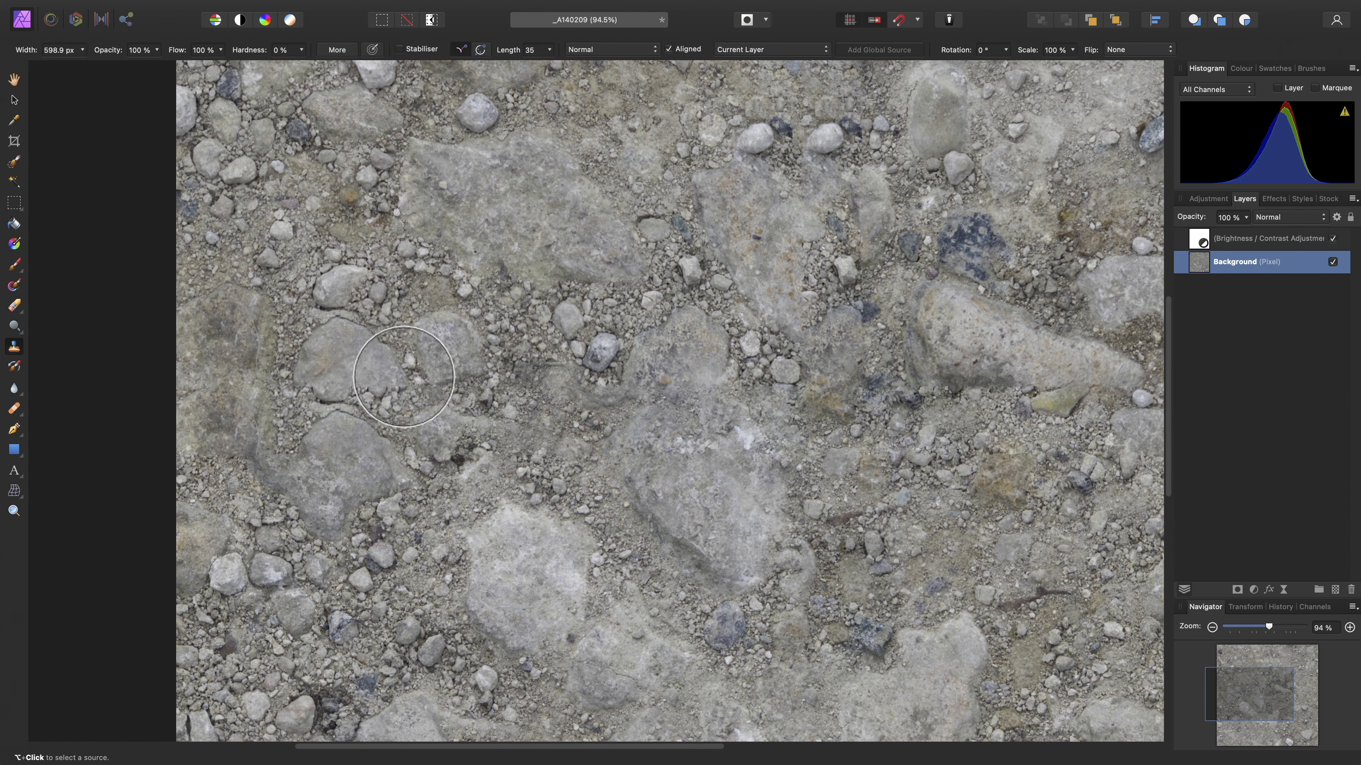
key("bracketleft")
key("bracketleft")
key("bracketleft")
key("bracketleft")
key("bracketleft")
key("bracketleft")
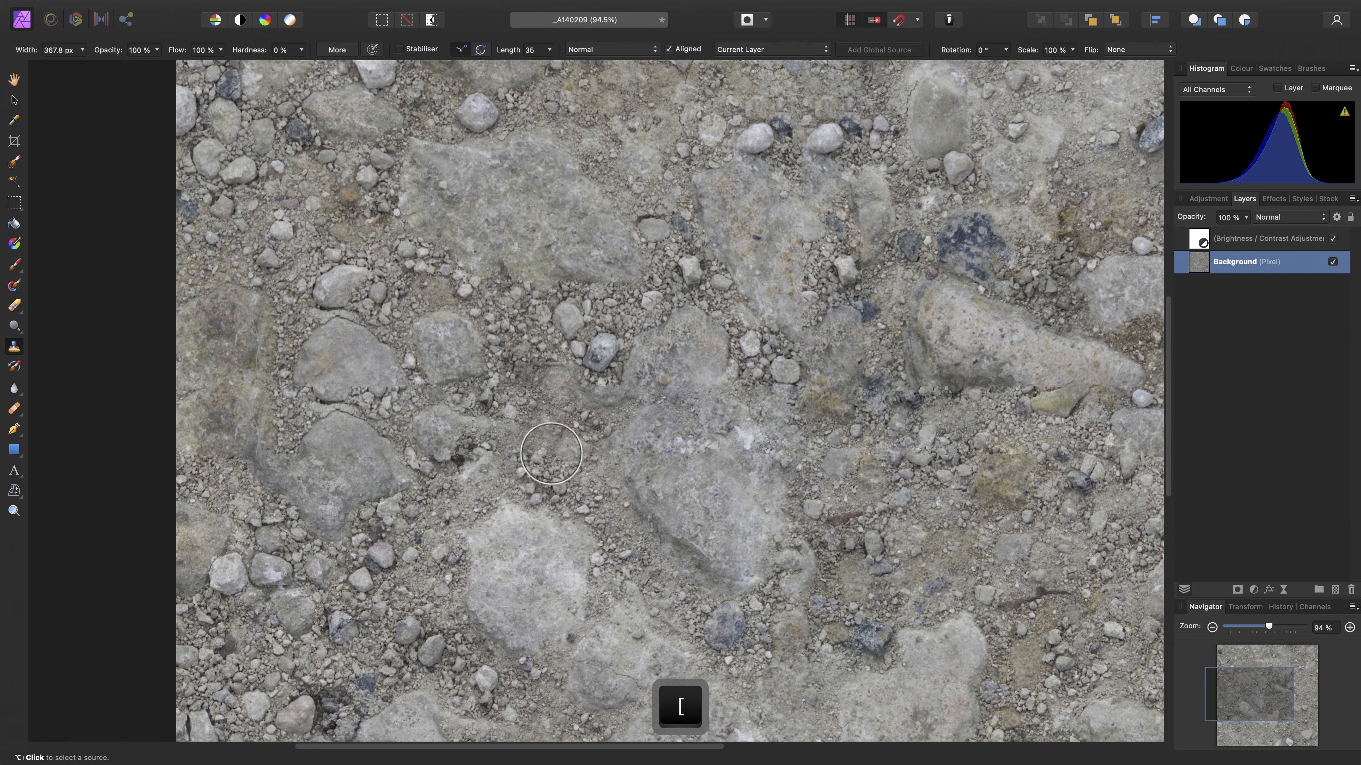
- Sample nearby gravel and clone it over the repeated texture along the horizontal seam in the image's left half
key("alt")
left_click(548, 454, "alt")
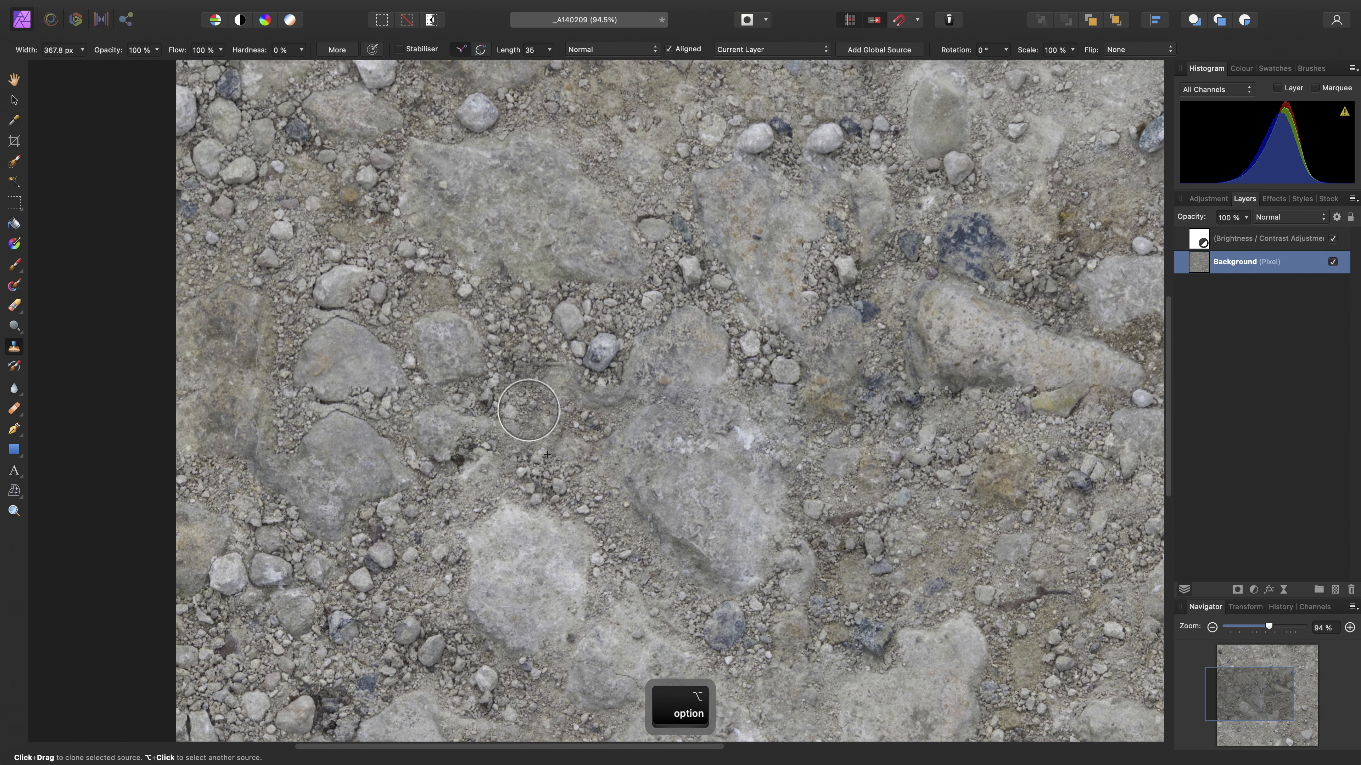
left_click(528, 410)
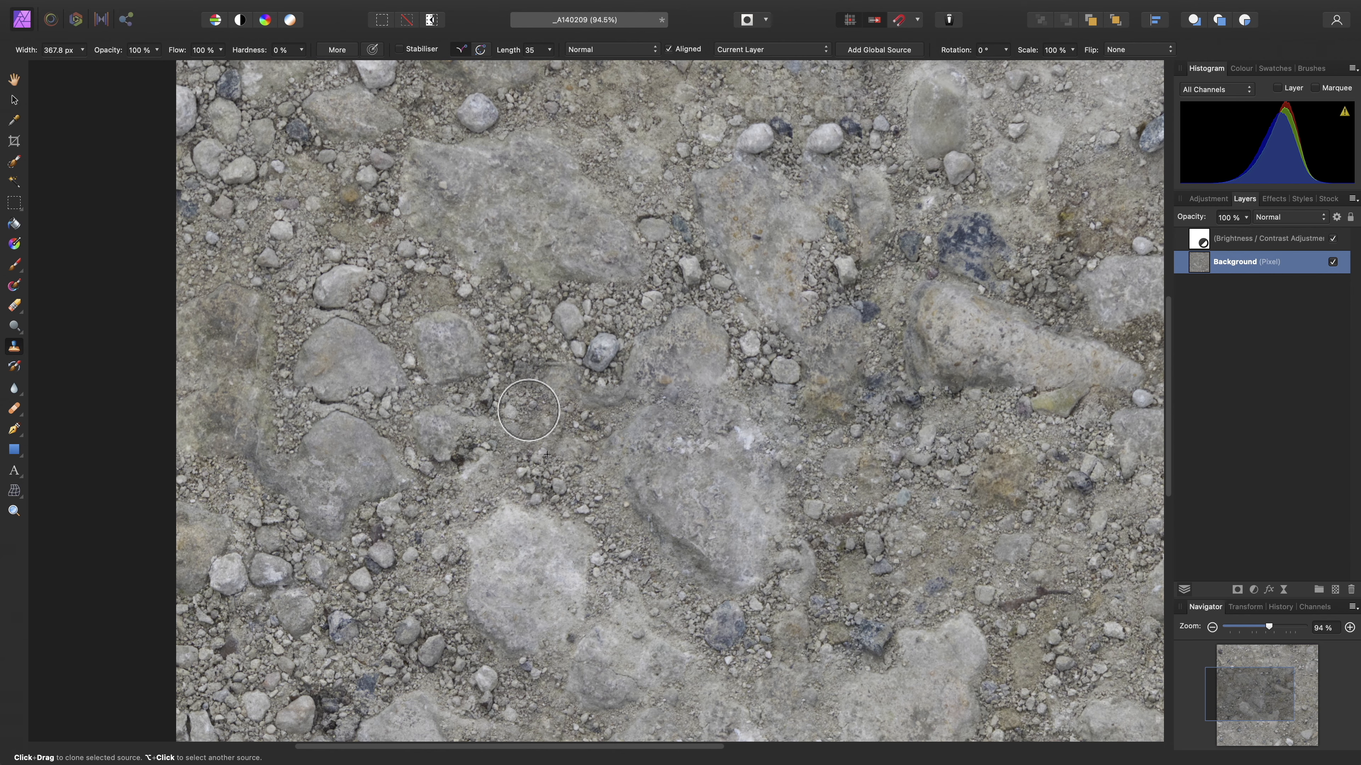
mouse_move(391, 362)
left_mouse_down()
mouse_move(312, 346)
mouse_move(381, 383)
mouse_move(311, 372)
mouse_move(366, 366)
mouse_move(329, 356)
mouse_move(408, 404)
mouse_move(390, 402)
mouse_move(435, 399)
left_mouse_up()
- Reduce the Clone Brush width to 265.7 px and clone fresh gravel over the smudged seam beside the small bluish pebble
key("bracketleft")
scroll(594, 454, "up", 3)
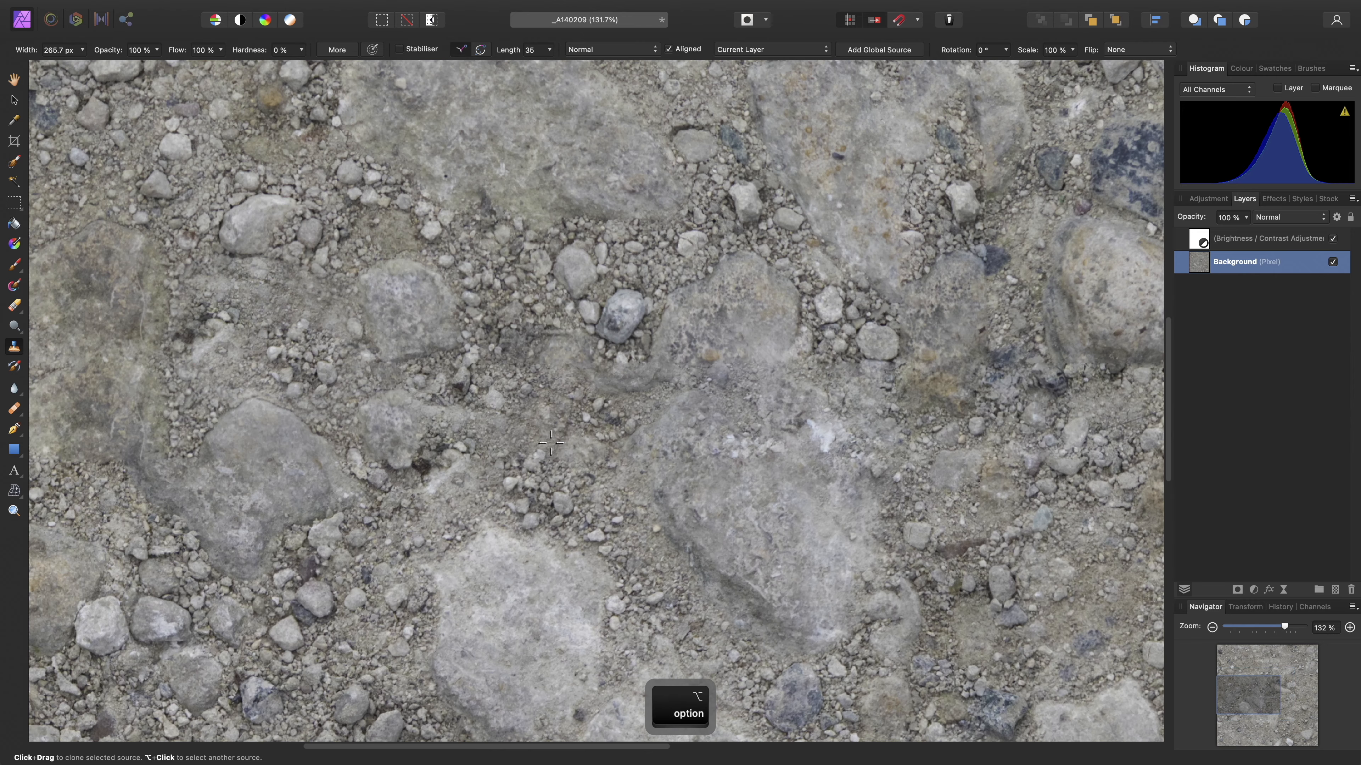
left_click(593, 487, "alt")
mouse_move(623, 392)
left_mouse_down()
mouse_move(581, 391)
mouse_move(562, 363)
mouse_move(573, 385)
left_mouse_up()
scroll(628, 505, "down", 3)
scroll(629, 504, "up", 2)
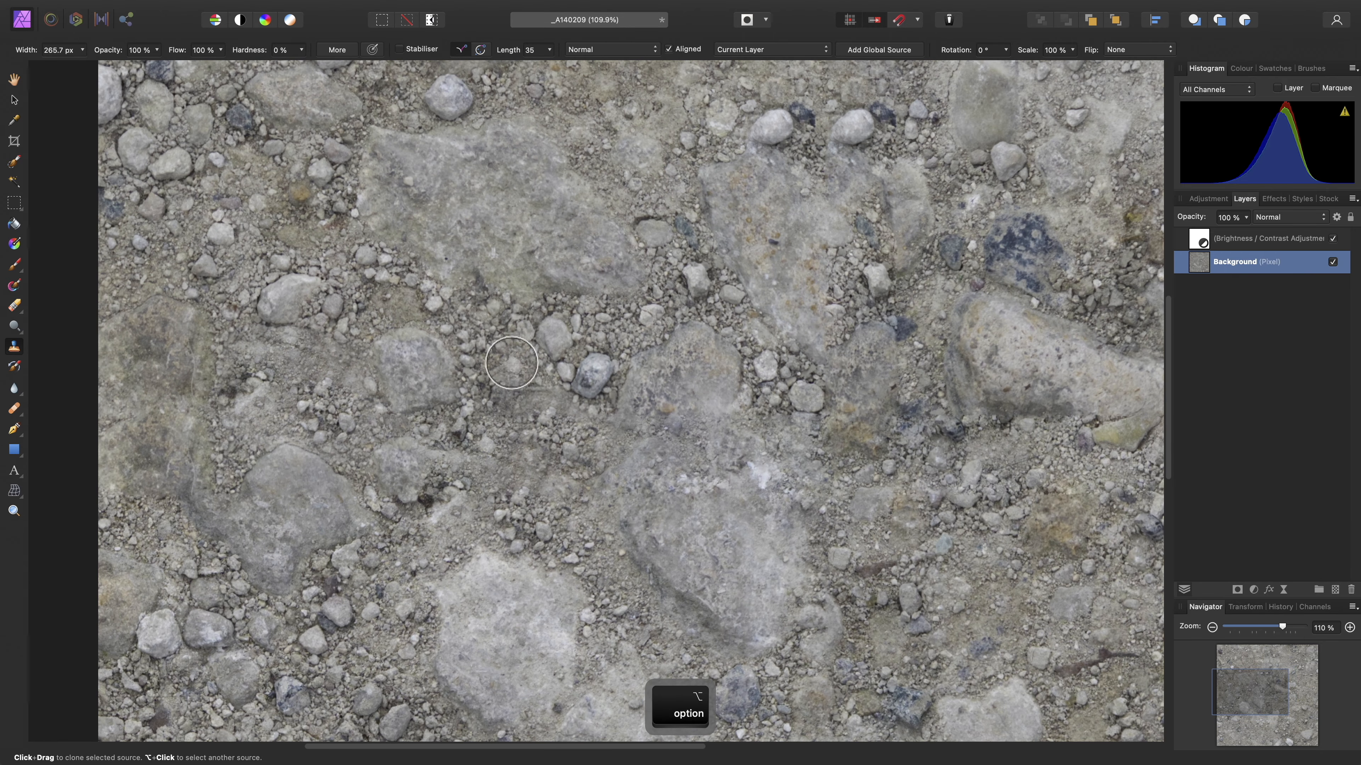
left_click(498, 341, "alt")
mouse_move(574, 443)
left_mouse_down()
mouse_move(550, 429)
mouse_move(565, 441)
mouse_move(532, 381)
left_mouse_up()
- Sample nearby gravel and clone it over the large brownish stone patch along the image's left edge
scroll(534, 413, "down", 3)
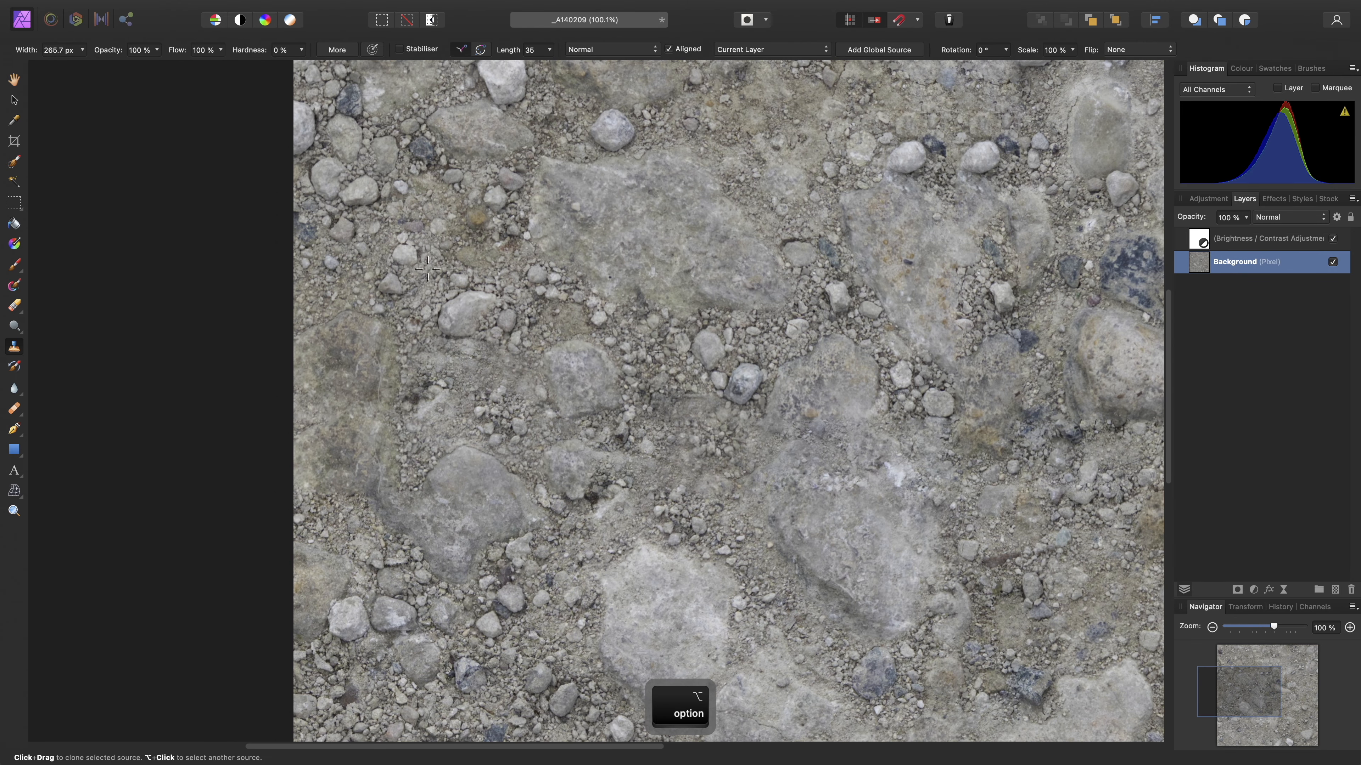
left_click(416, 283, "alt")
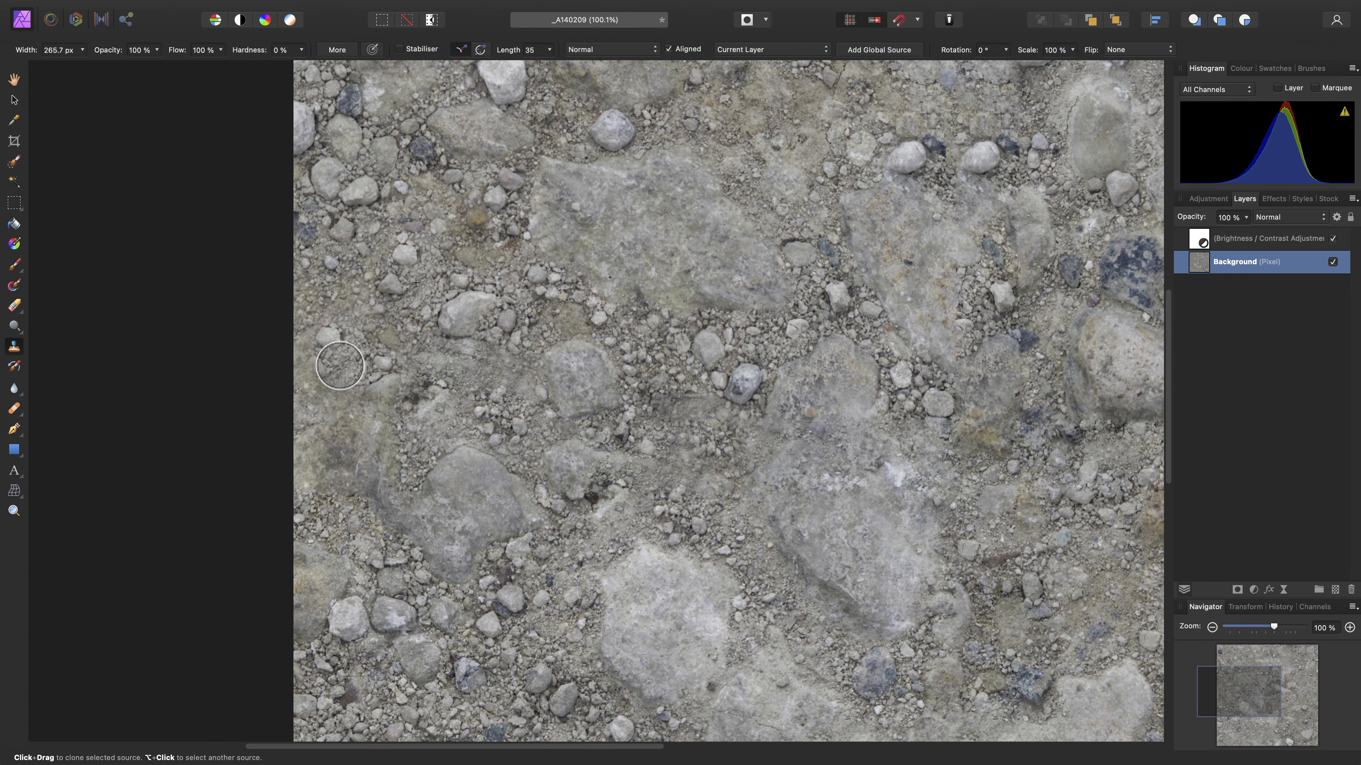
left_click(471, 427, "alt")
mouse_move(389, 427)
left_mouse_down()
mouse_move(351, 434)
mouse_move(371, 446)
mouse_move(341, 396)
left_mouse_up()
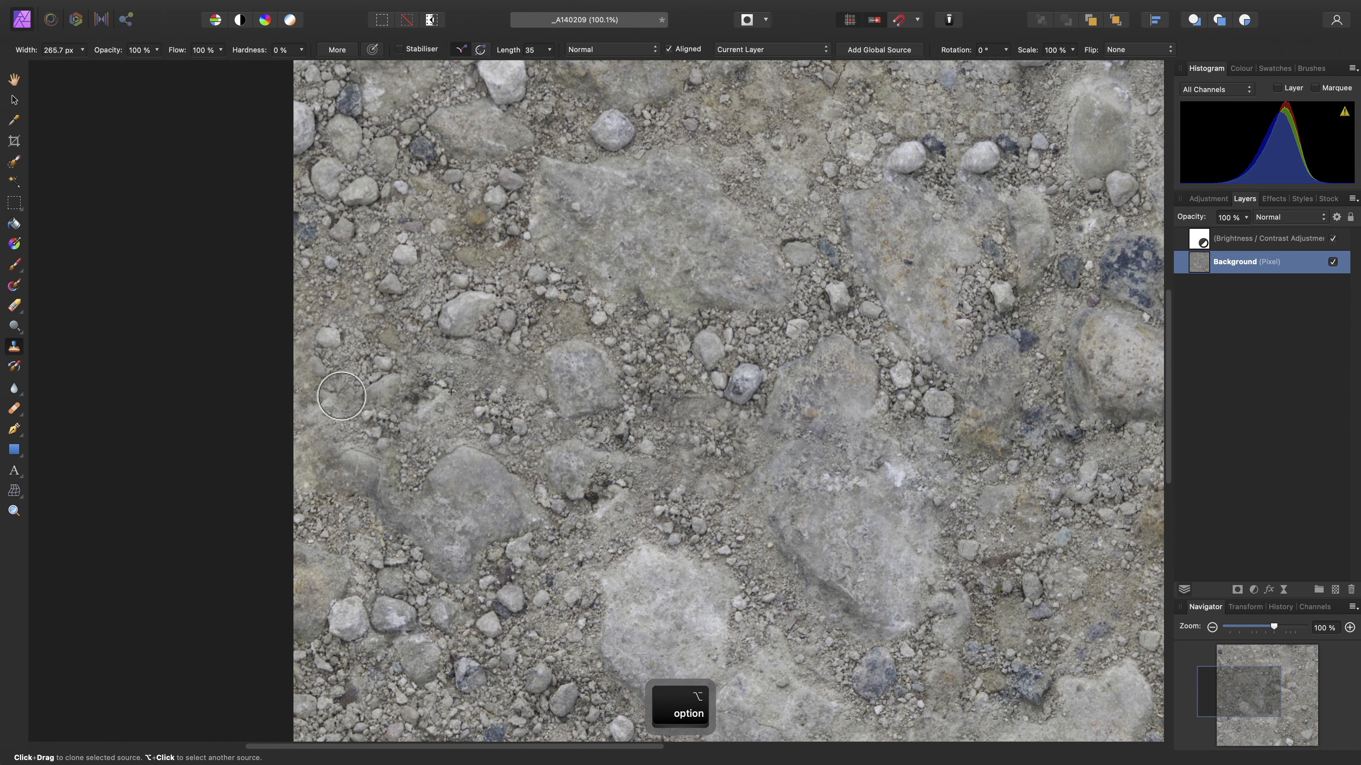
- Reduce the Clone Brush width to 117.9 px and clone gravel over the repeated stone texture below the second of the twin white pebbles
scroll(482, 402, "up", 3)
scroll(754, 459, "up", 1)
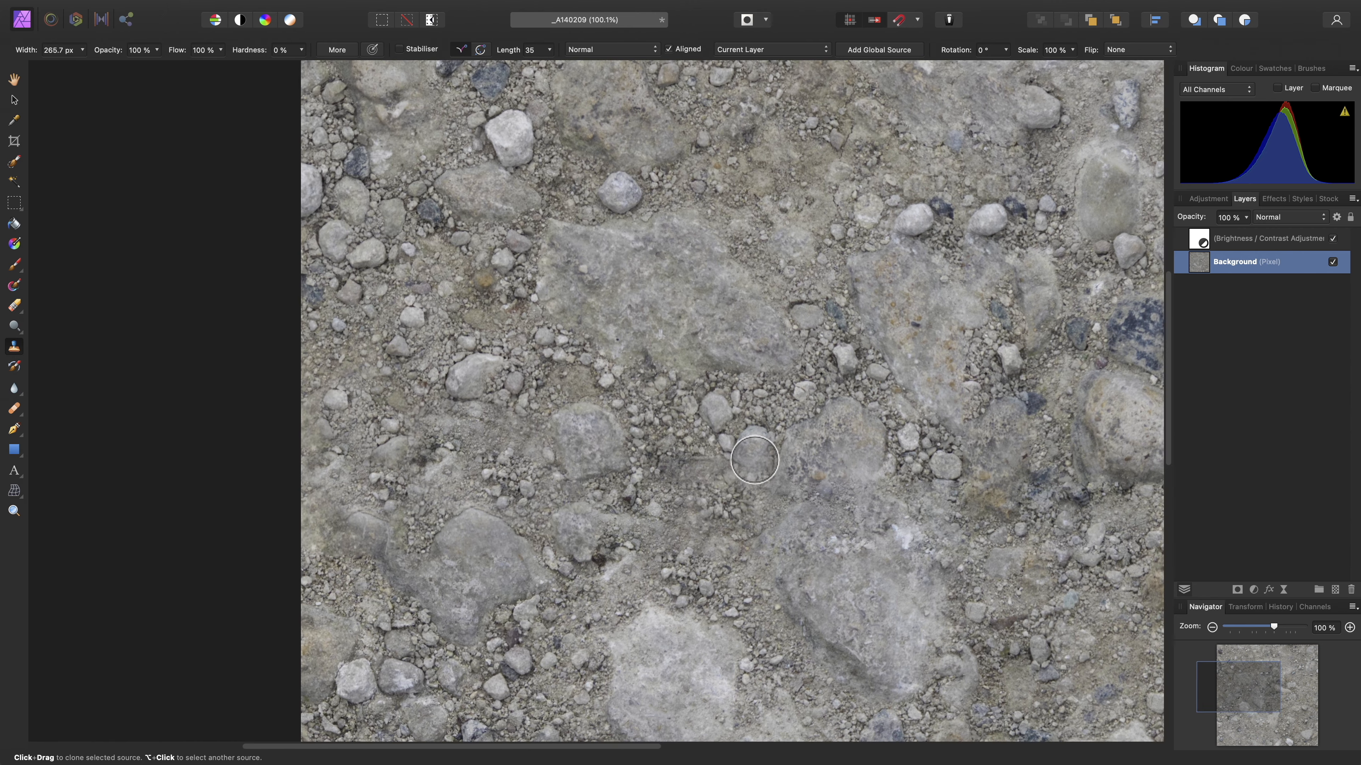
left_click_drag(754, 460, 489, 388)
scroll(763, 543, "down", 3)
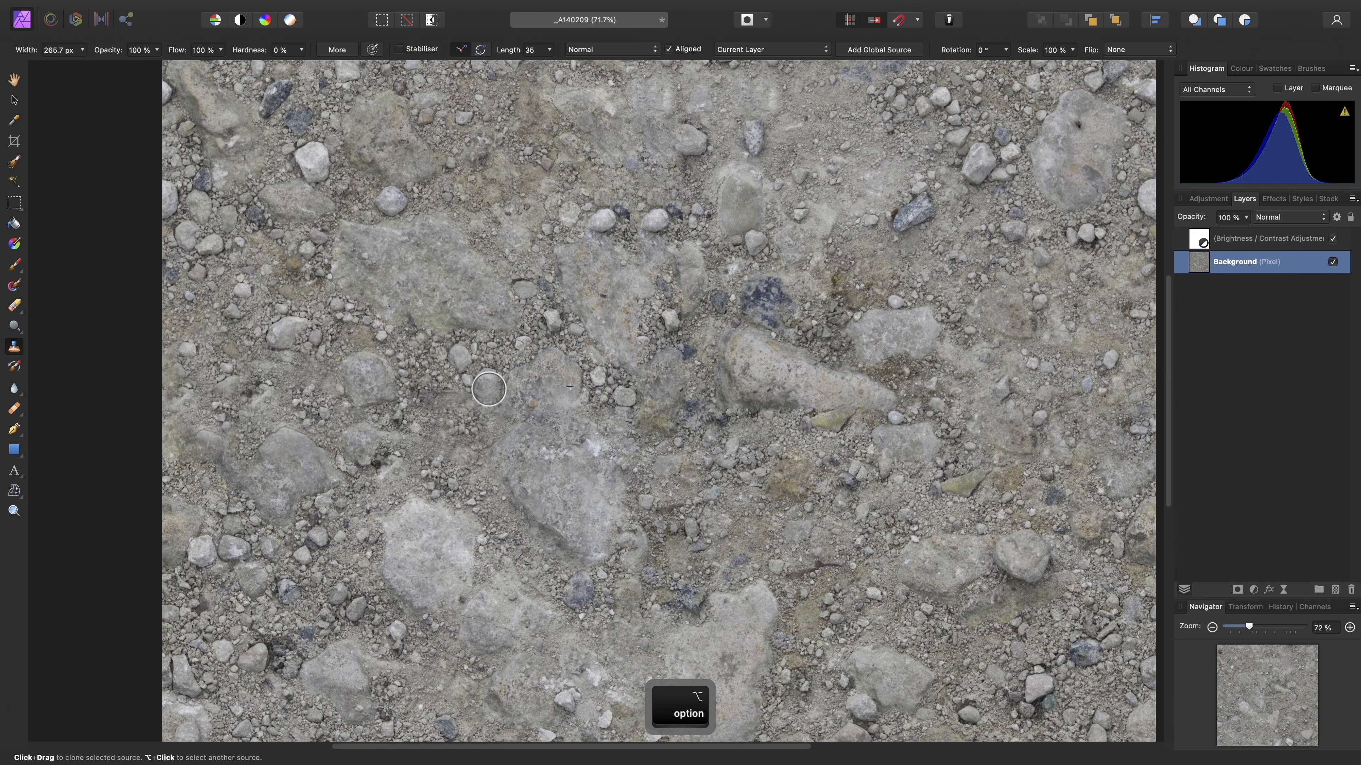
scroll(492, 397, "up", 5)
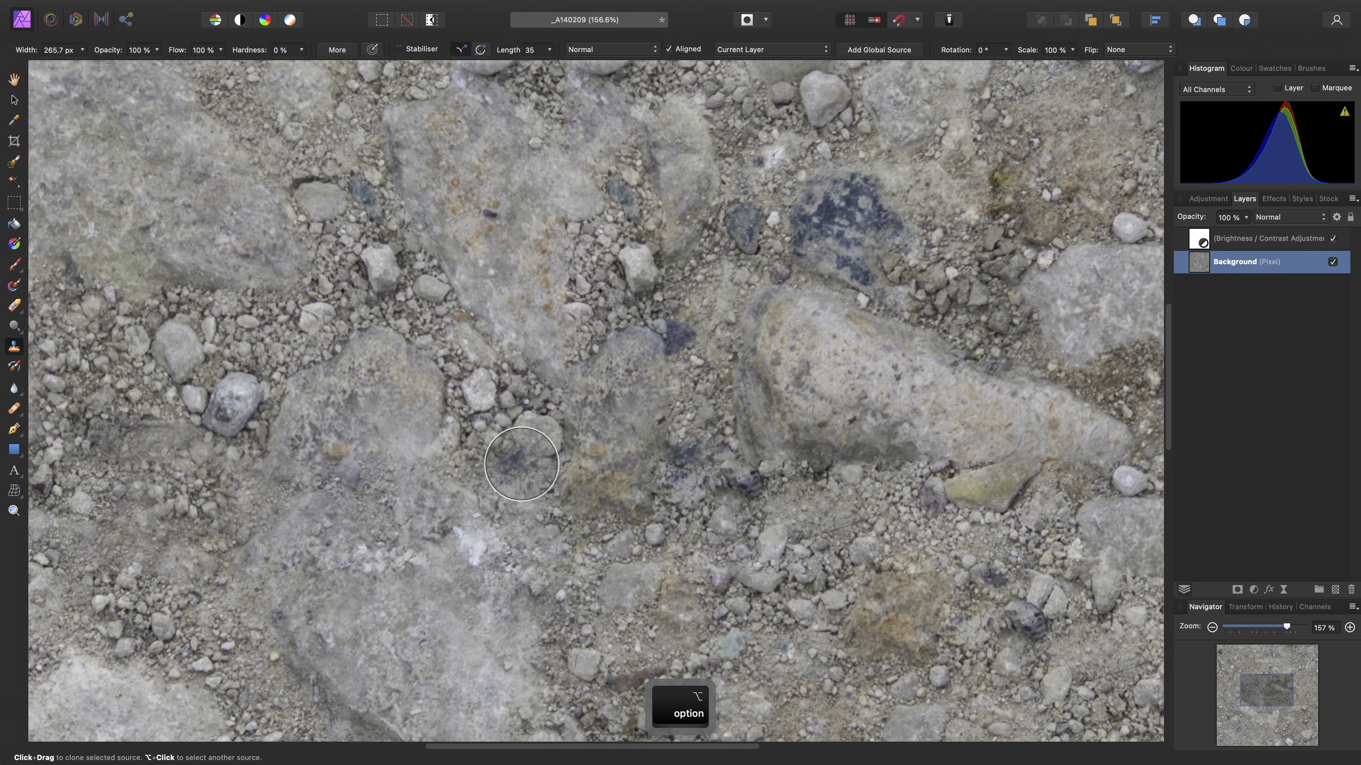
key("[")
key("[")
key("[")
key("[")
key("[")
scroll(713, 346, "up", 6)
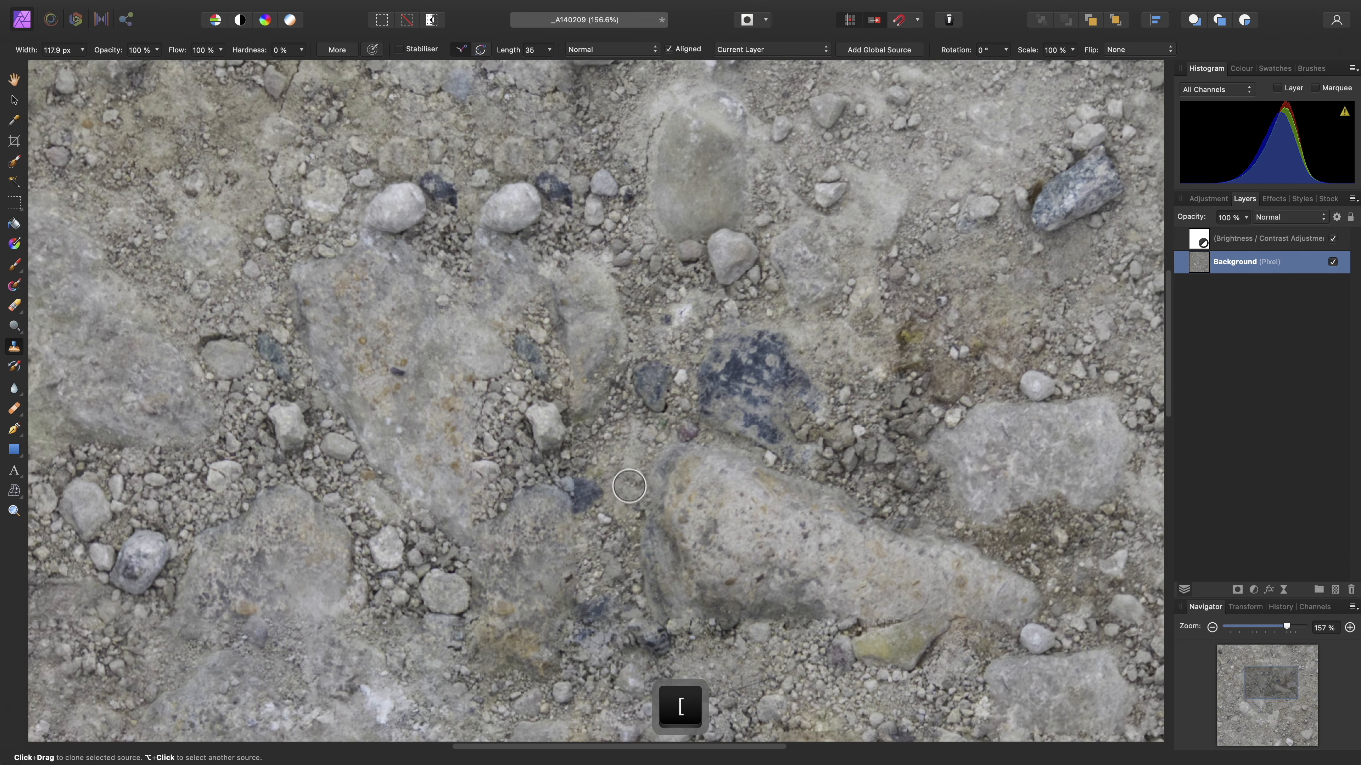
left_click(652, 281, "alt")
left_click_drag(551, 267, 565, 367)
left_click(651, 323, "alt")
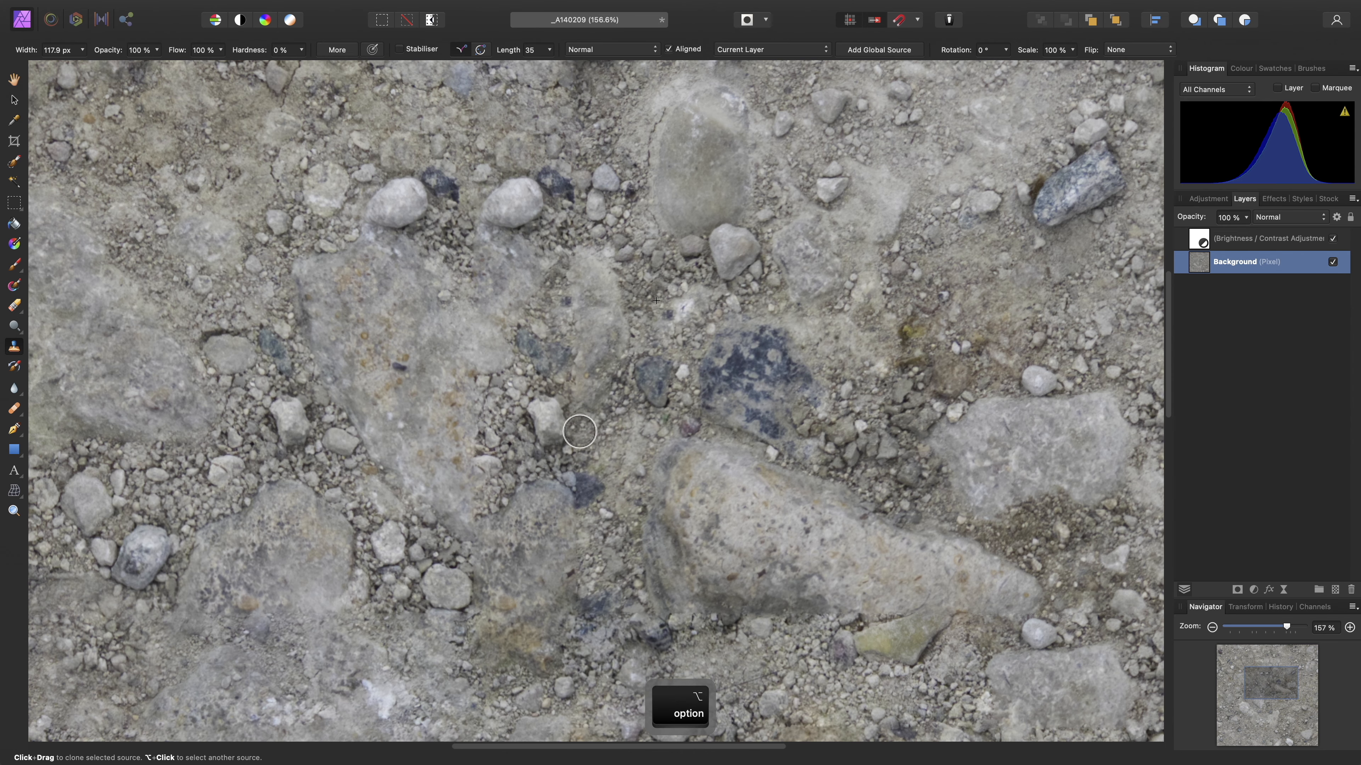
left_click_drag(575, 455, 557, 457)
- Enlarge the Clone Brush to 179.3 px and clone gravel over the duplicated white pebble and the dark stone beside it
scroll(676, 483, "down", 7)
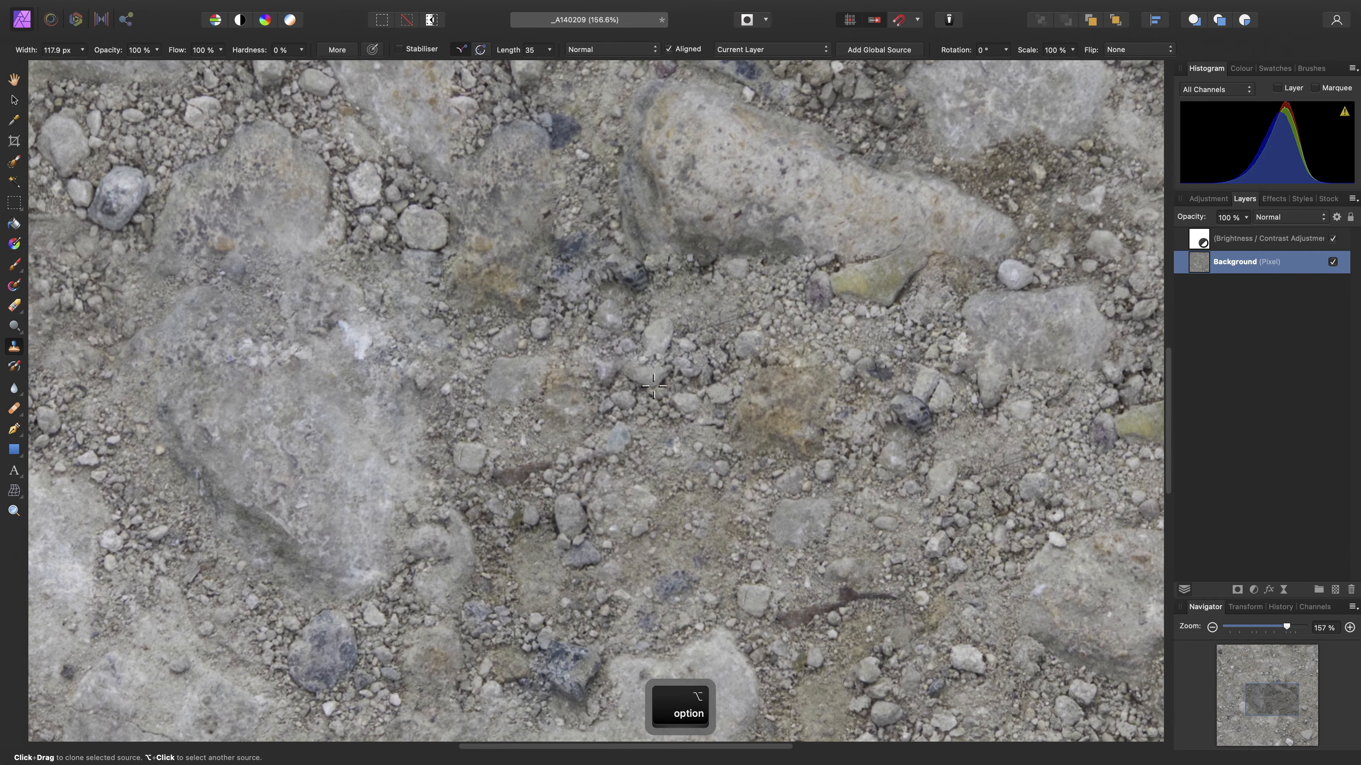
scroll(673, 315, "down", 4)
scroll(673, 315, "down", 5)
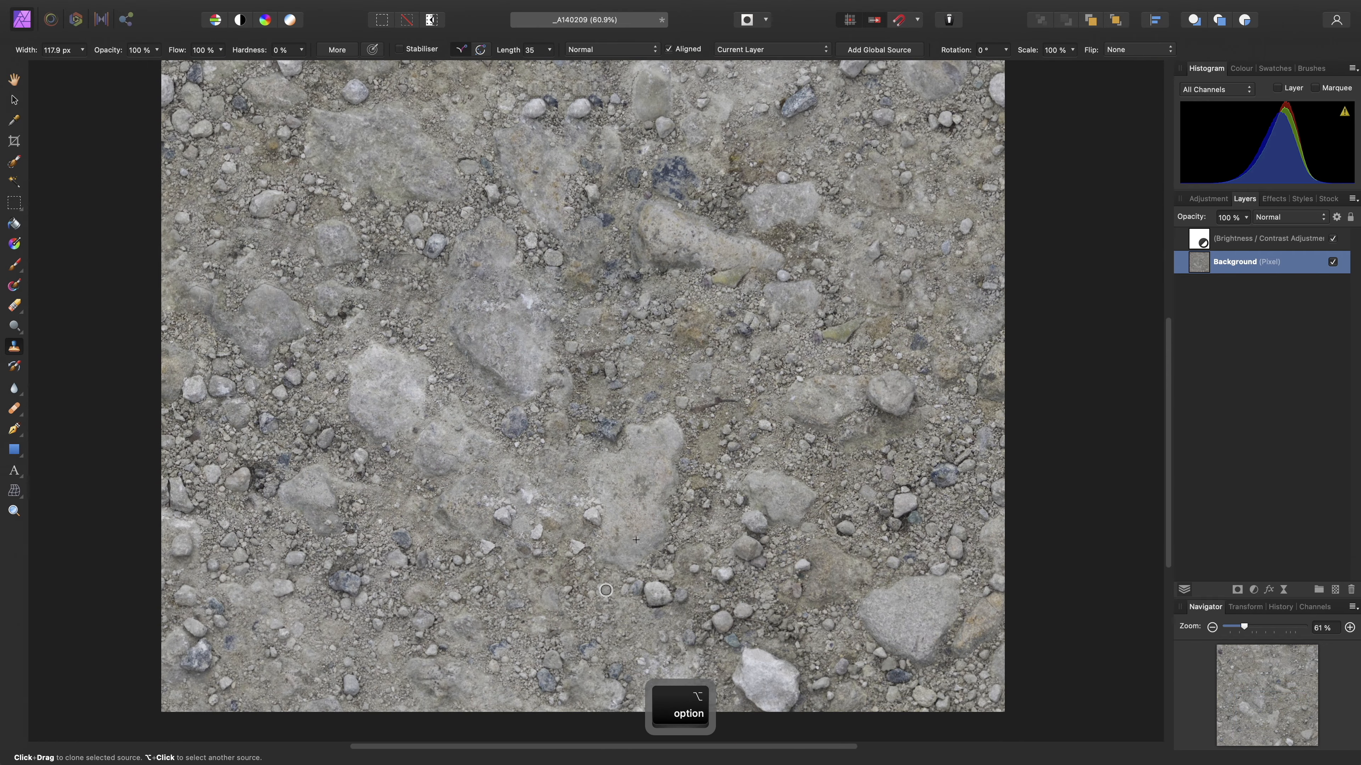
scroll(647, 420, "up", 2)
scroll(647, 420, "up", 10)
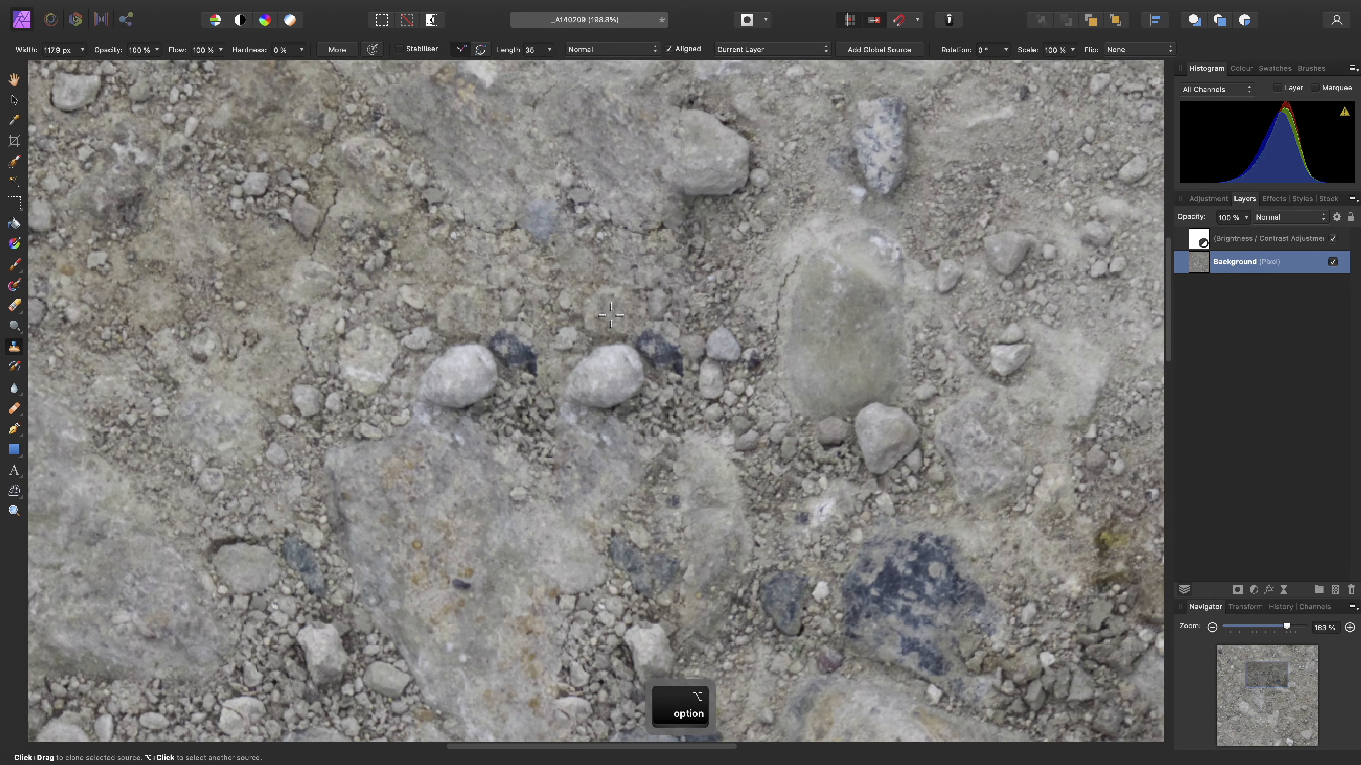
key("bracketright")
key("bracketright")
key("bracketright")
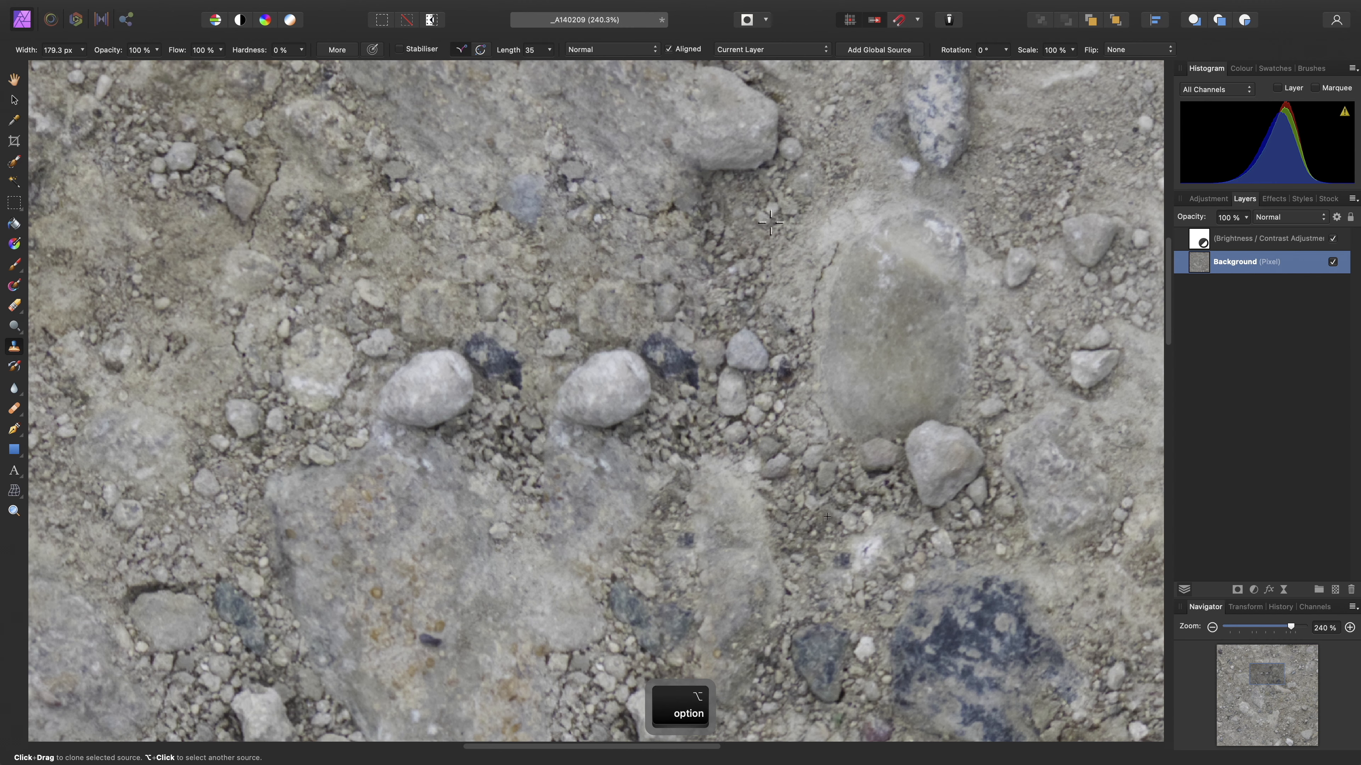
left_click(763, 230, "alt")
mouse_move(671, 309)
left_mouse_down()
mouse_move(630, 383)
mouse_move(577, 403)
mouse_move(667, 355)
mouse_move(619, 383)
left_mouse_up()
left_click(749, 252, "alt")
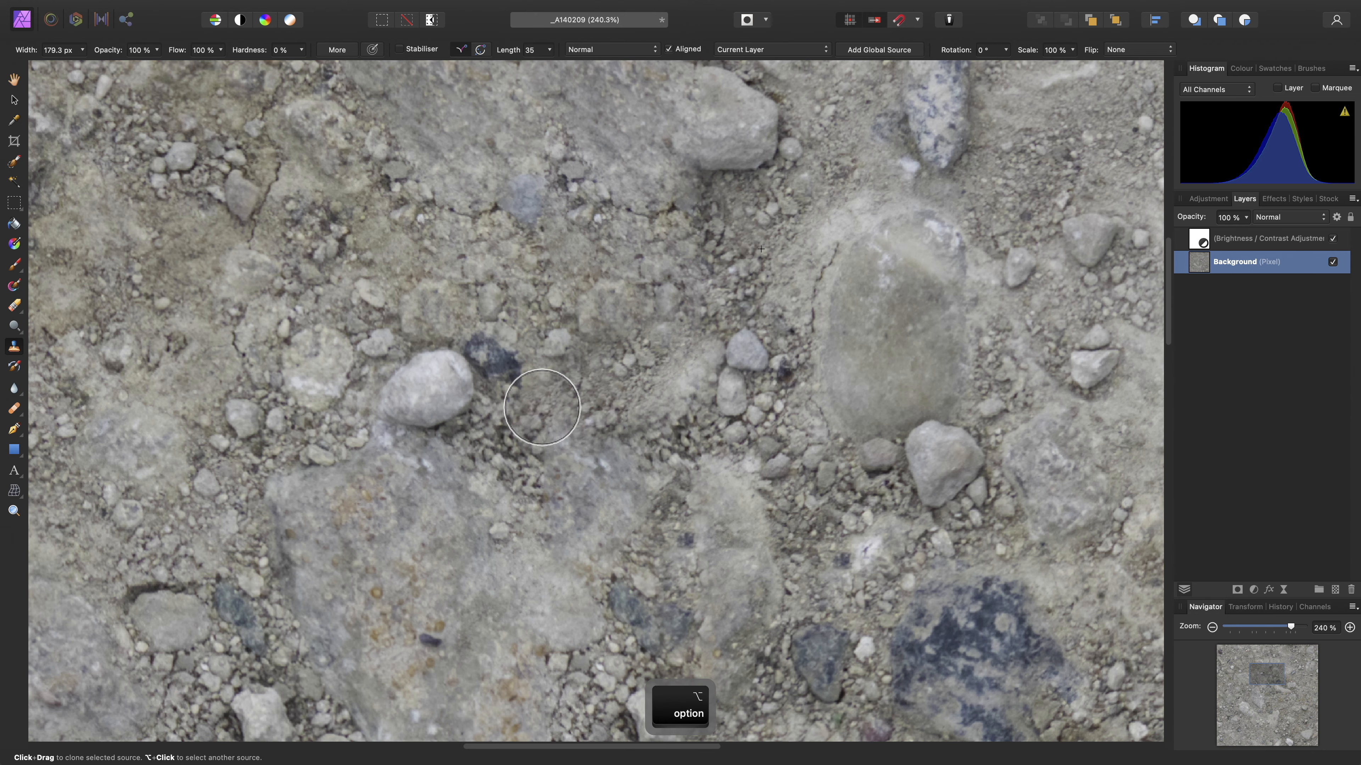
mouse_move(543, 421)
left_mouse_down()
mouse_move(603, 446)
mouse_move(563, 434)
left_mouse_up()
- Start an Affine distortion on the Background layer and shift its offsets to 32 % X and -34 % Y to check the wrapped seams
scroll(739, 490, "down", 10)
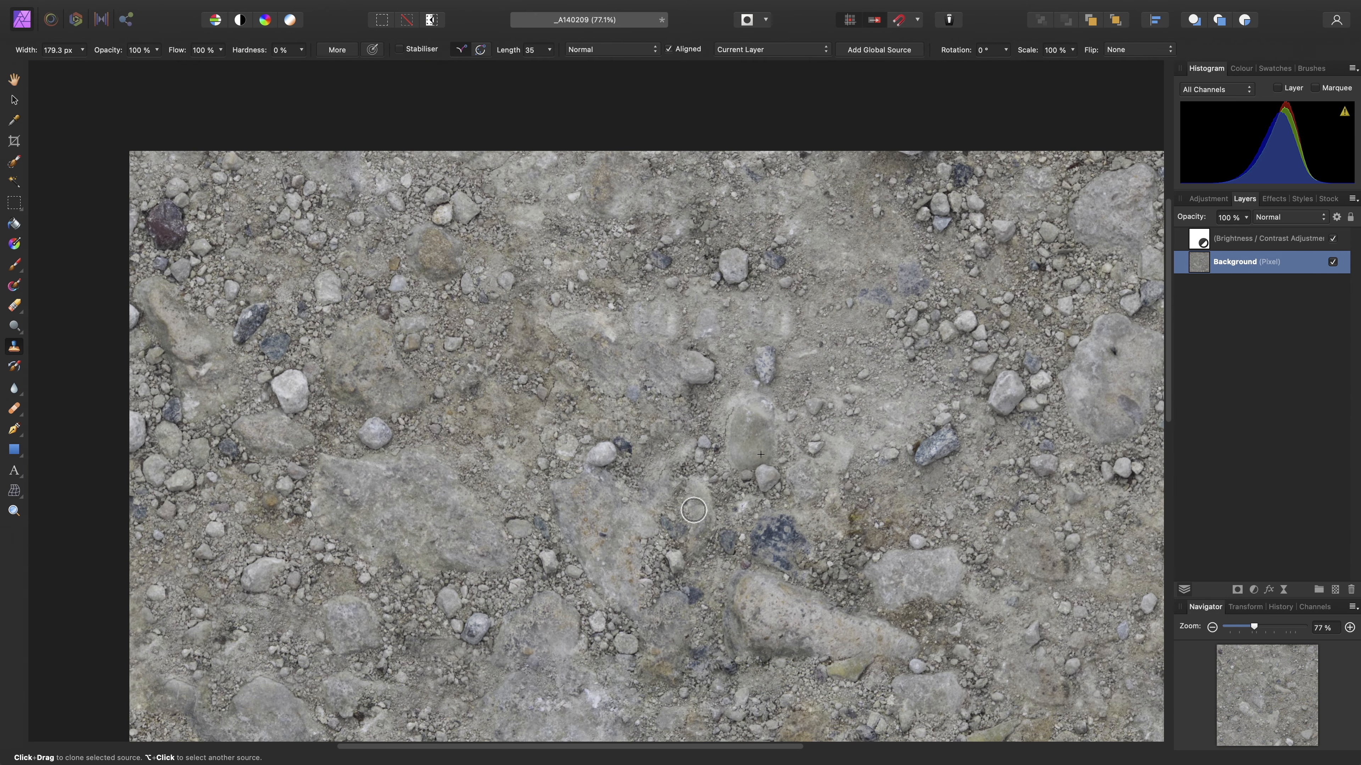
key("h")
key("super+0")
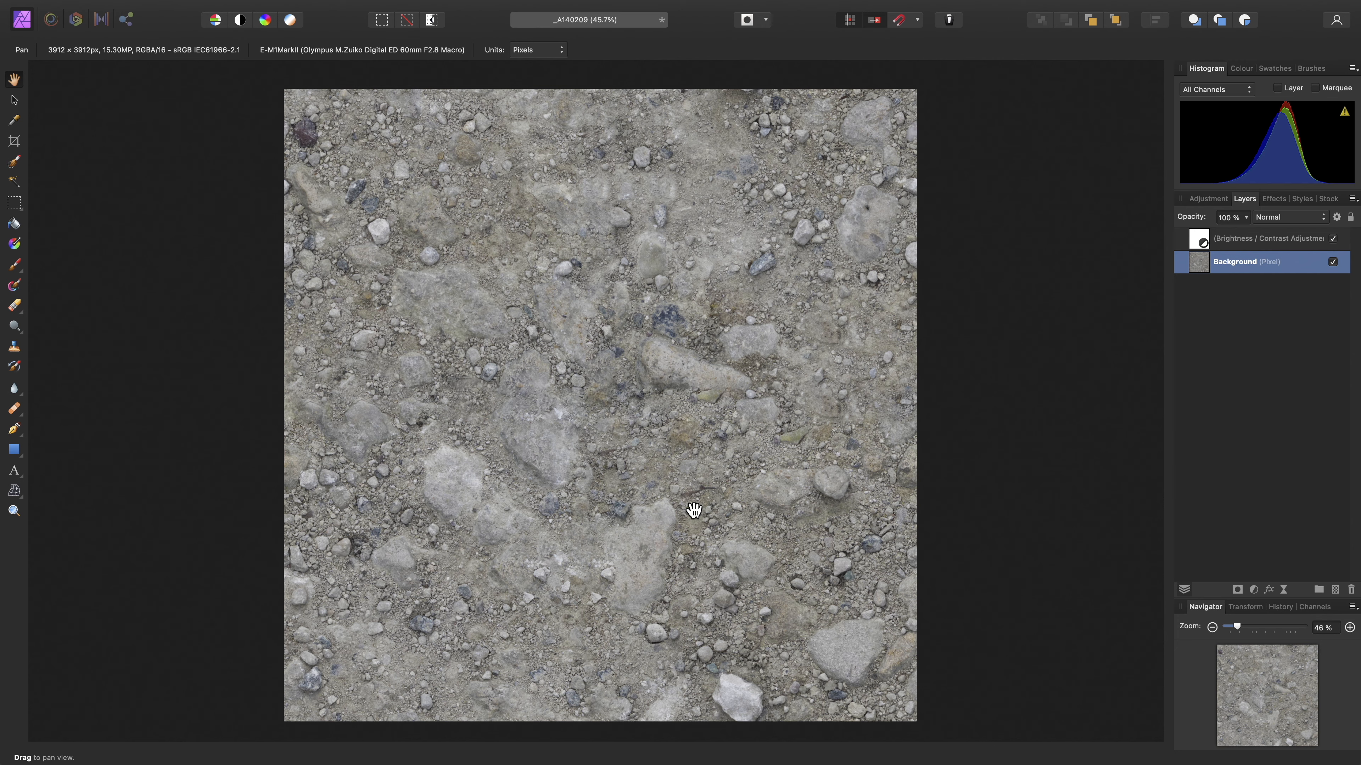
left_click(440, 9)
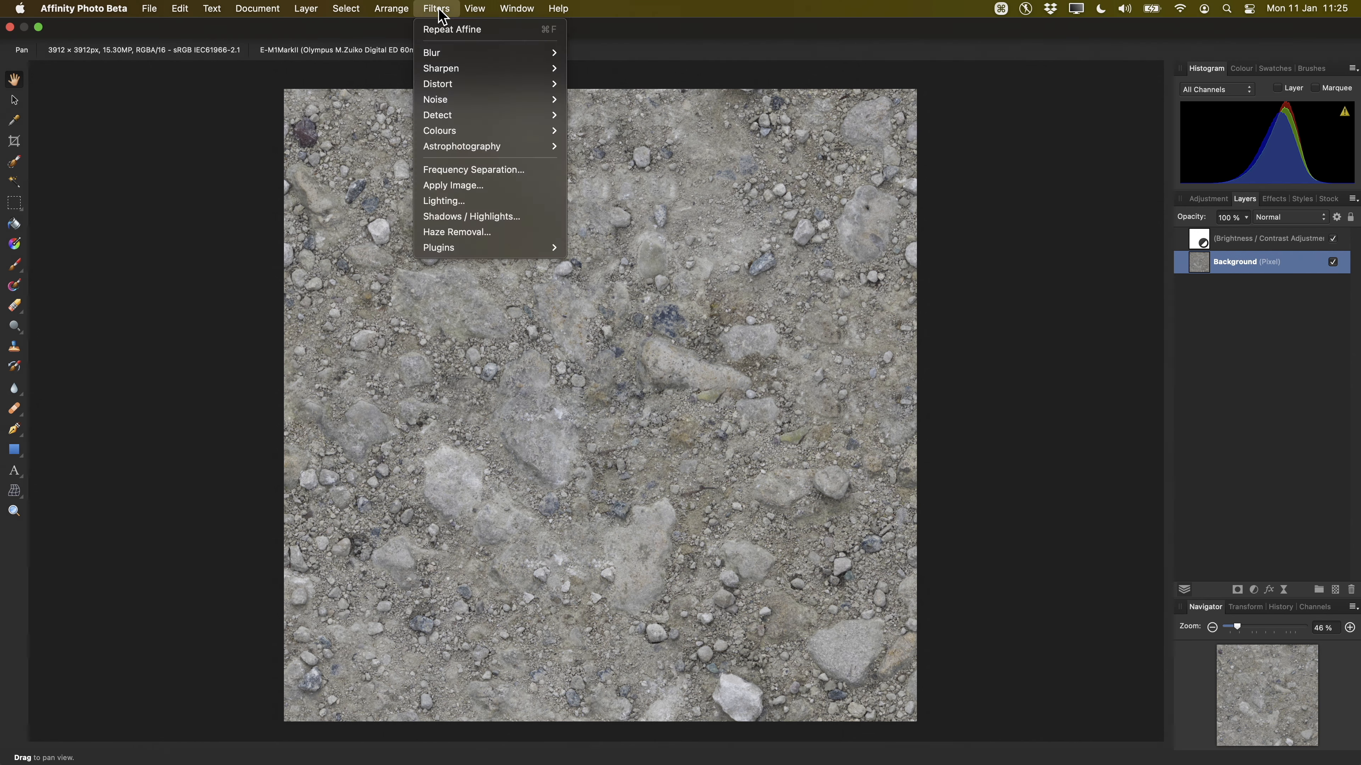
mouse_move(455, 84)
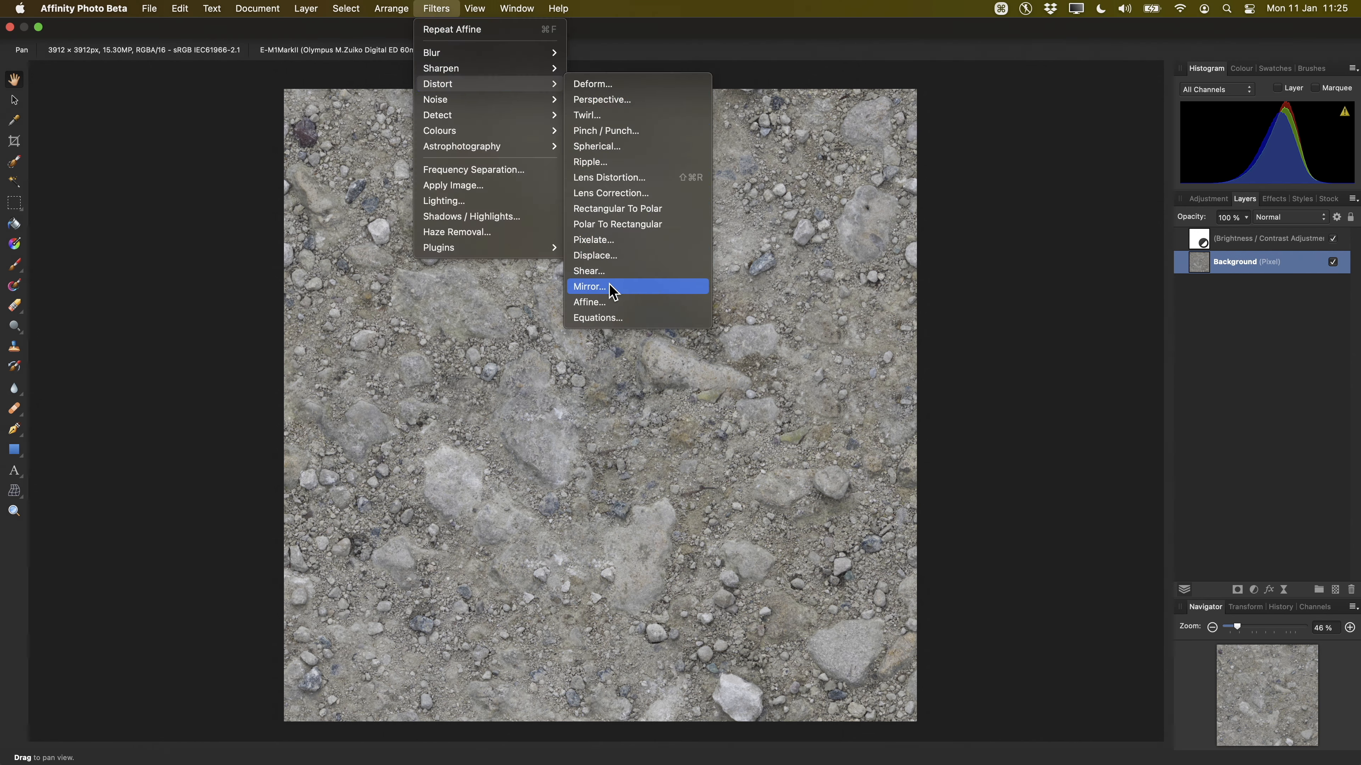
left_click(612, 303)
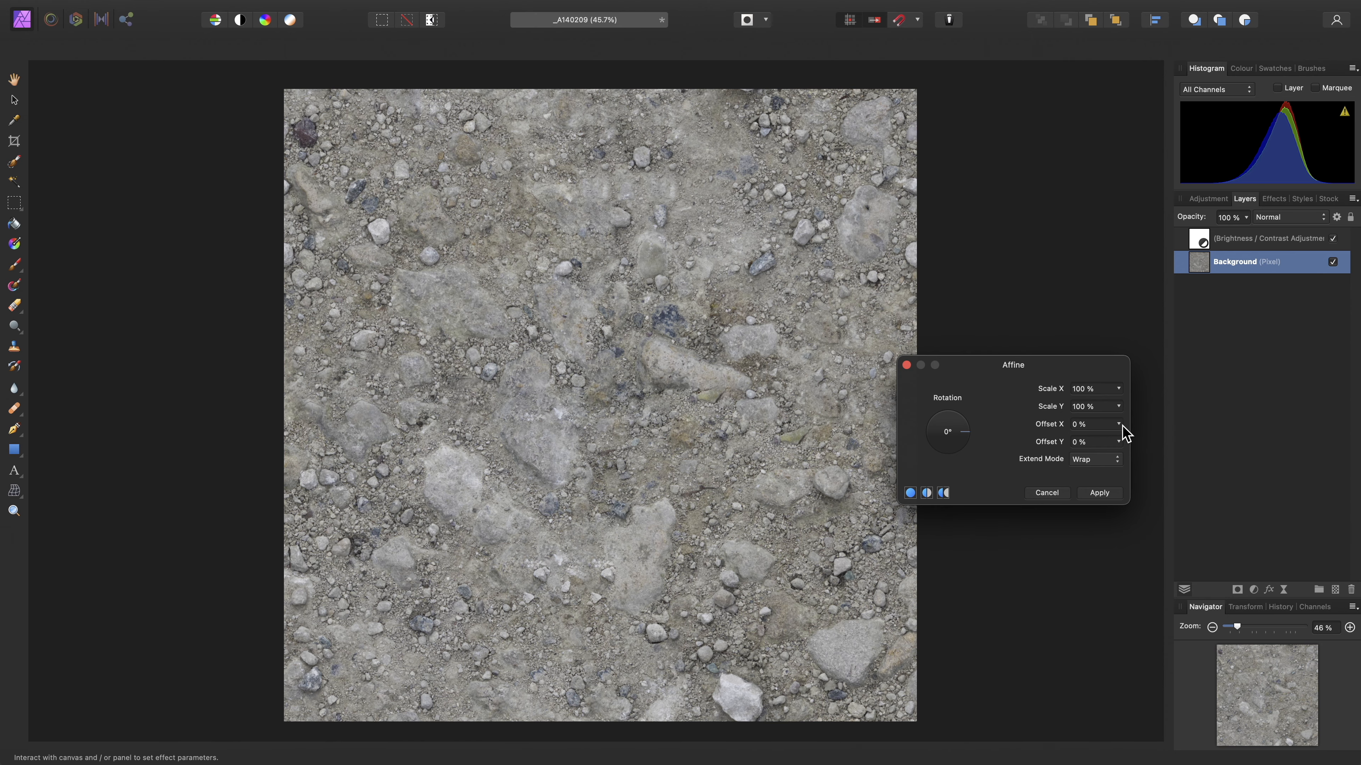
left_click_drag(1118, 425, 1098, 459)
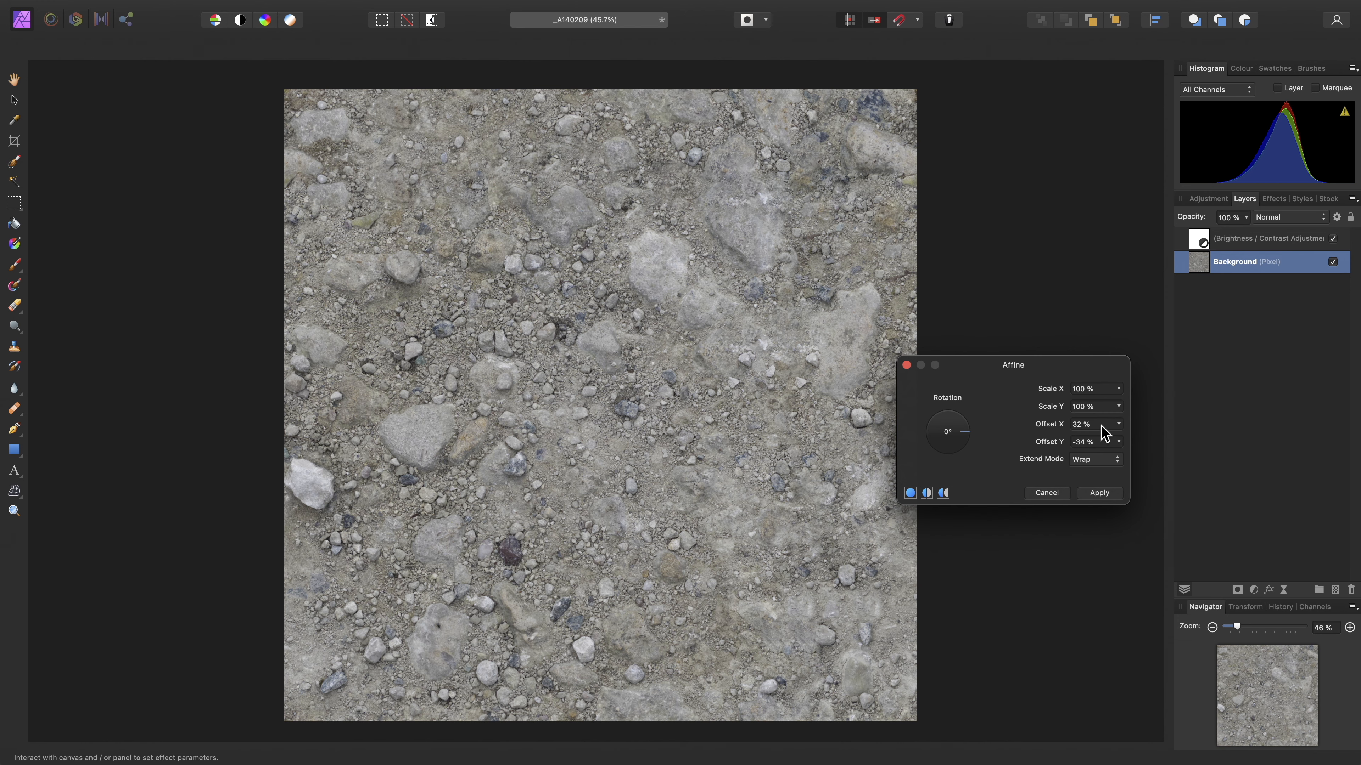
- Set the Affine filter's X and Y offsets to -50 % and apply it to the Background layer
left_click(1088, 426)
type("-50")
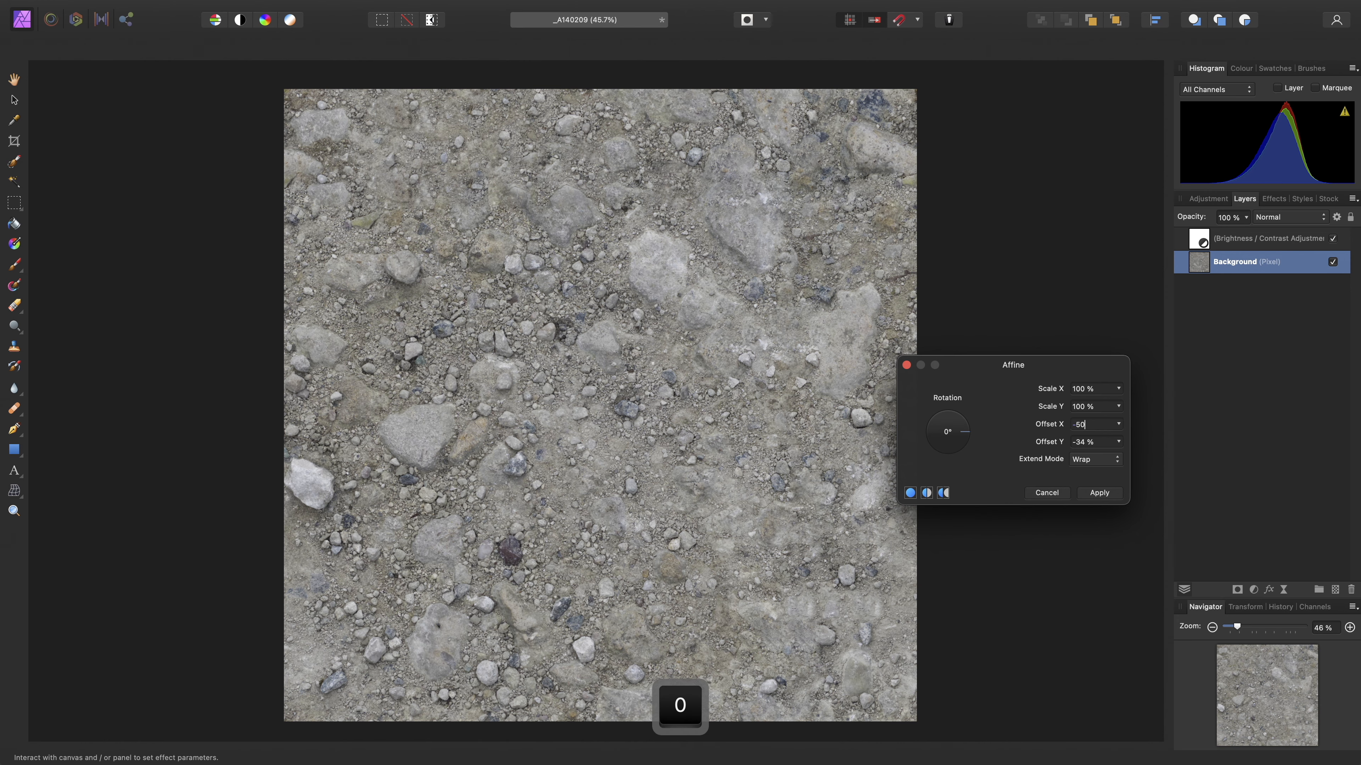
left_click(1098, 441)
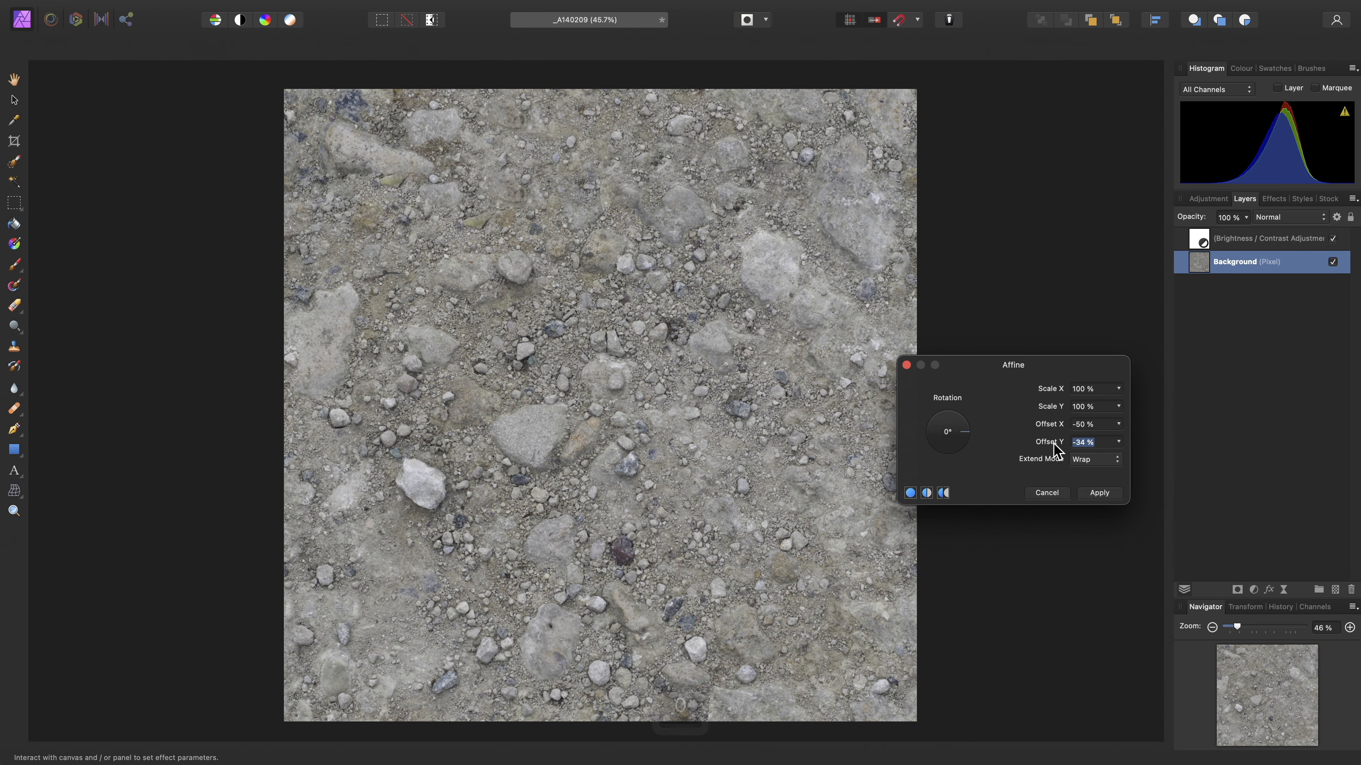
type("-50")
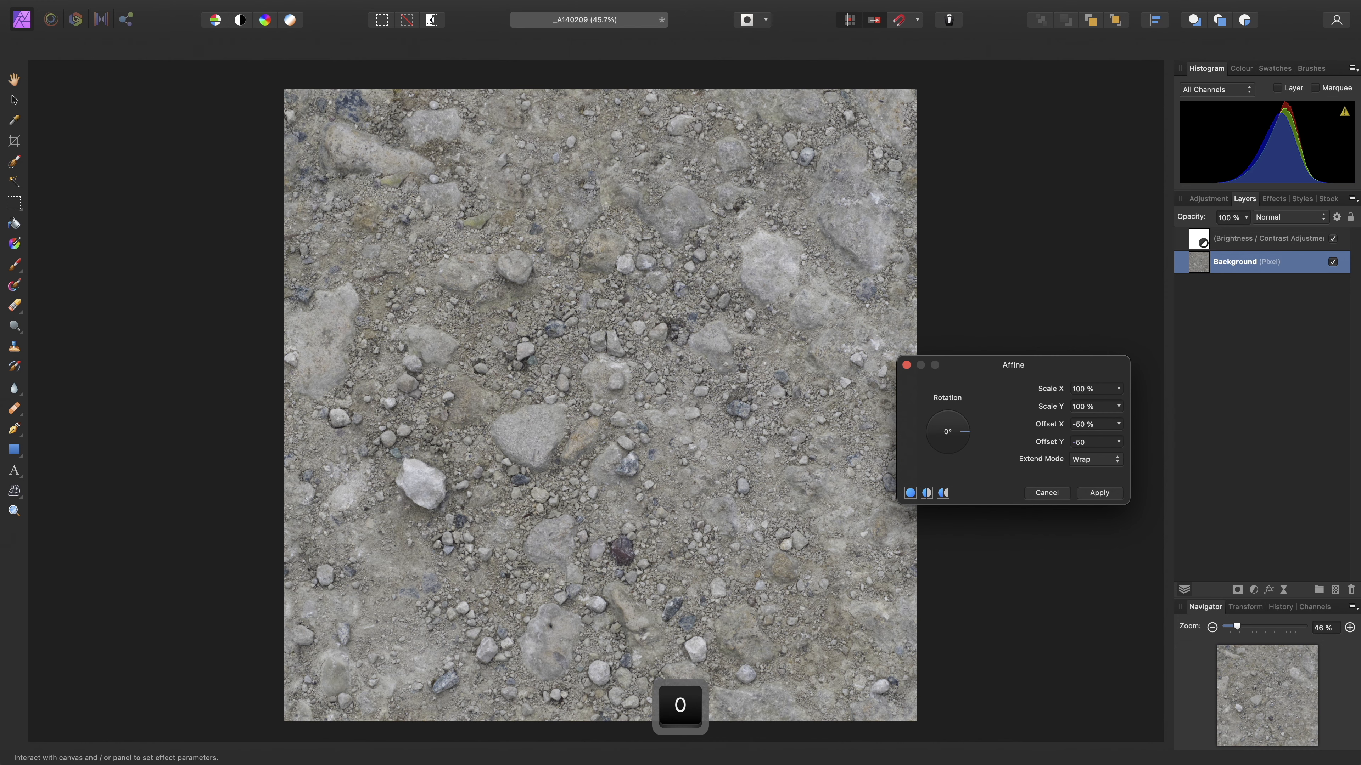
left_click(1097, 493)
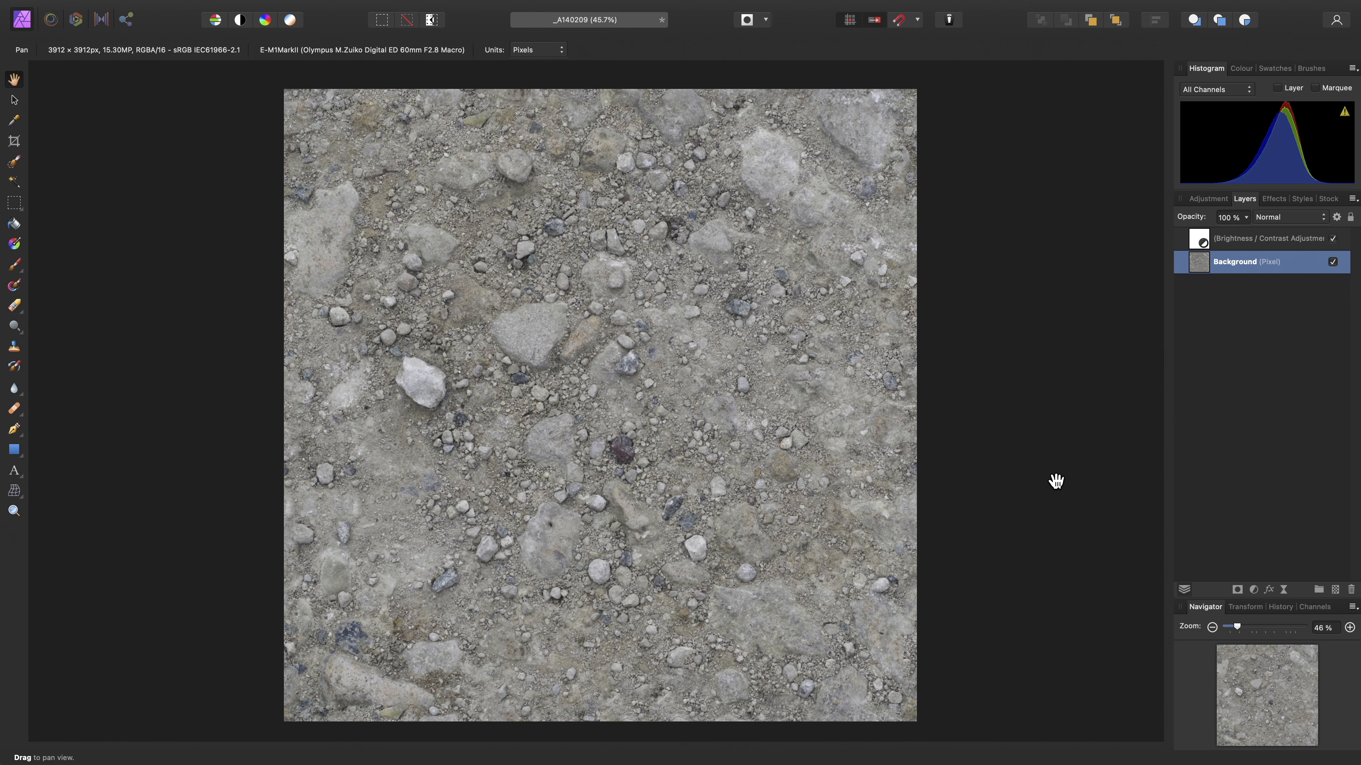
- Set up an export of the texture in TGA format with a width of 2048 px
mouse_move(547, 3)
left_click(149, 8)
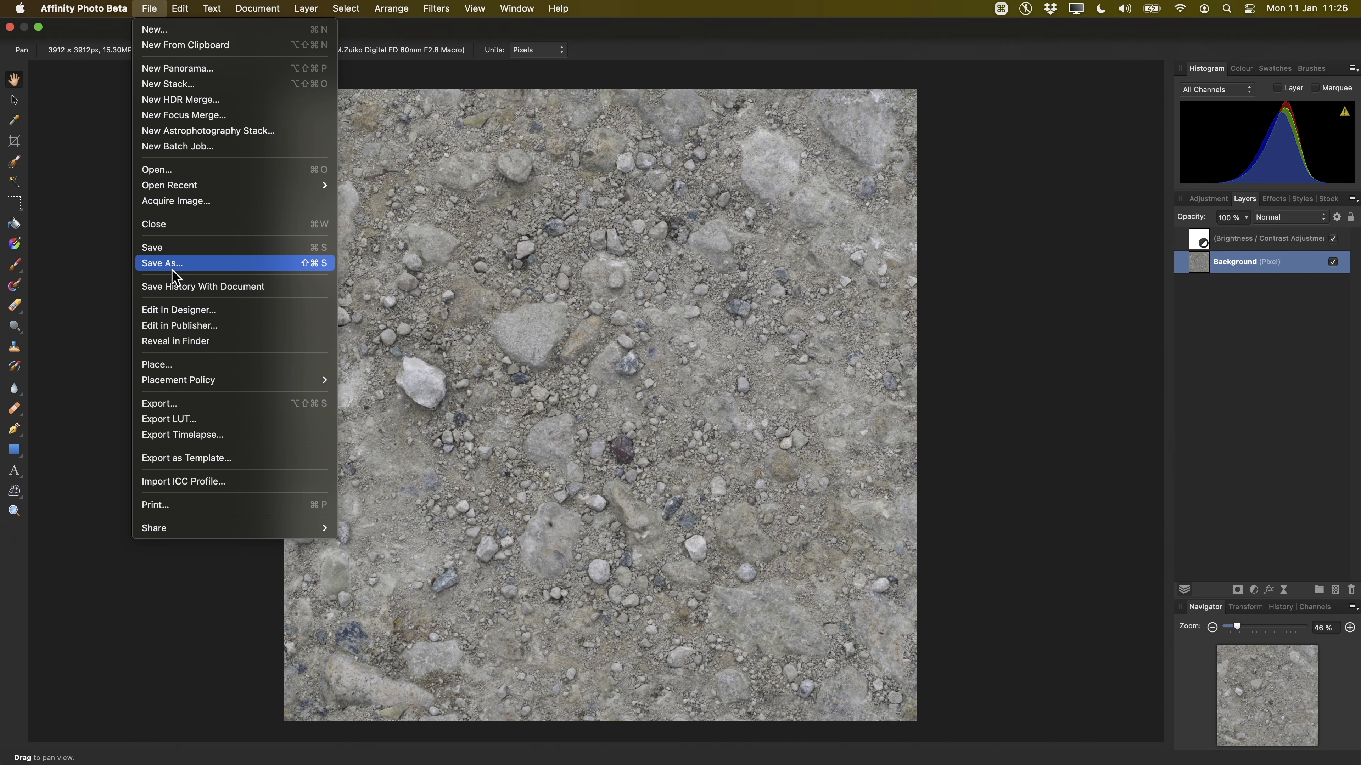
left_click(197, 406)
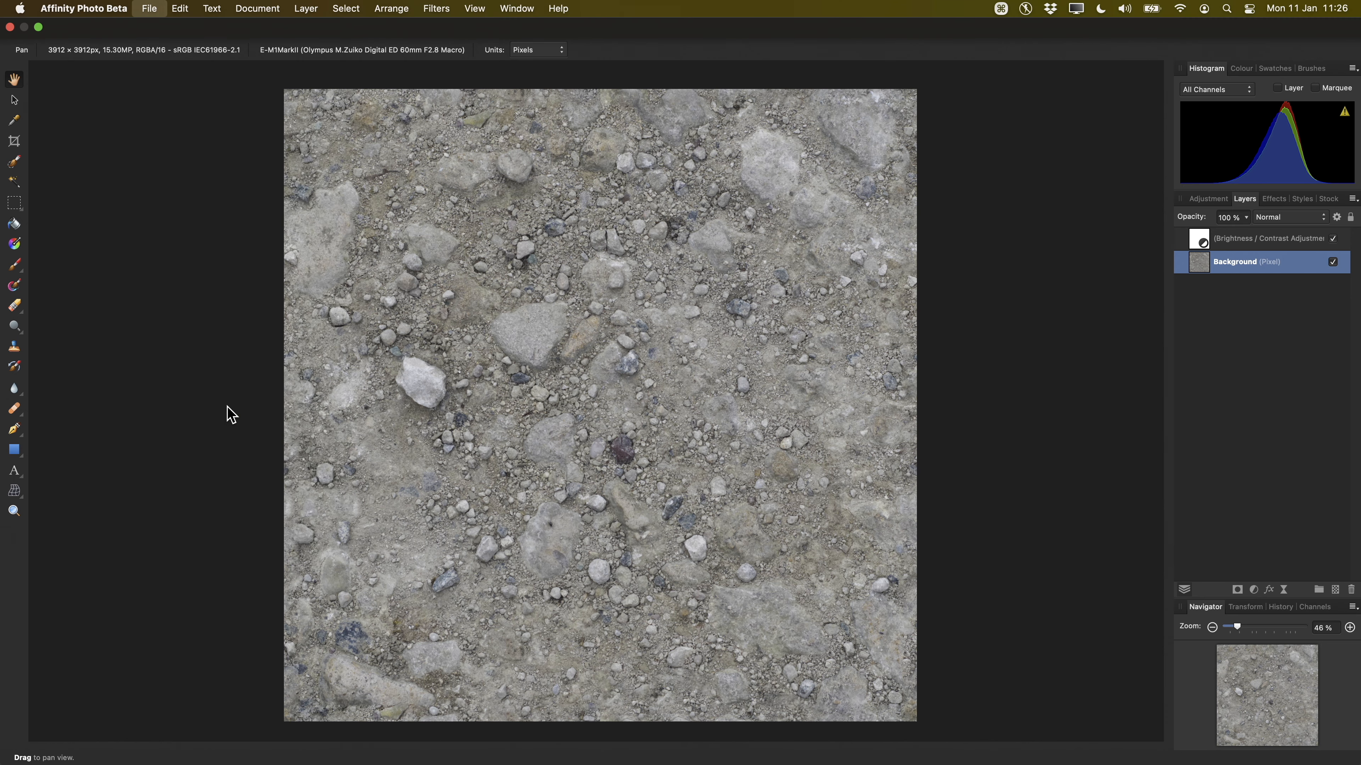
left_click(889, 284)
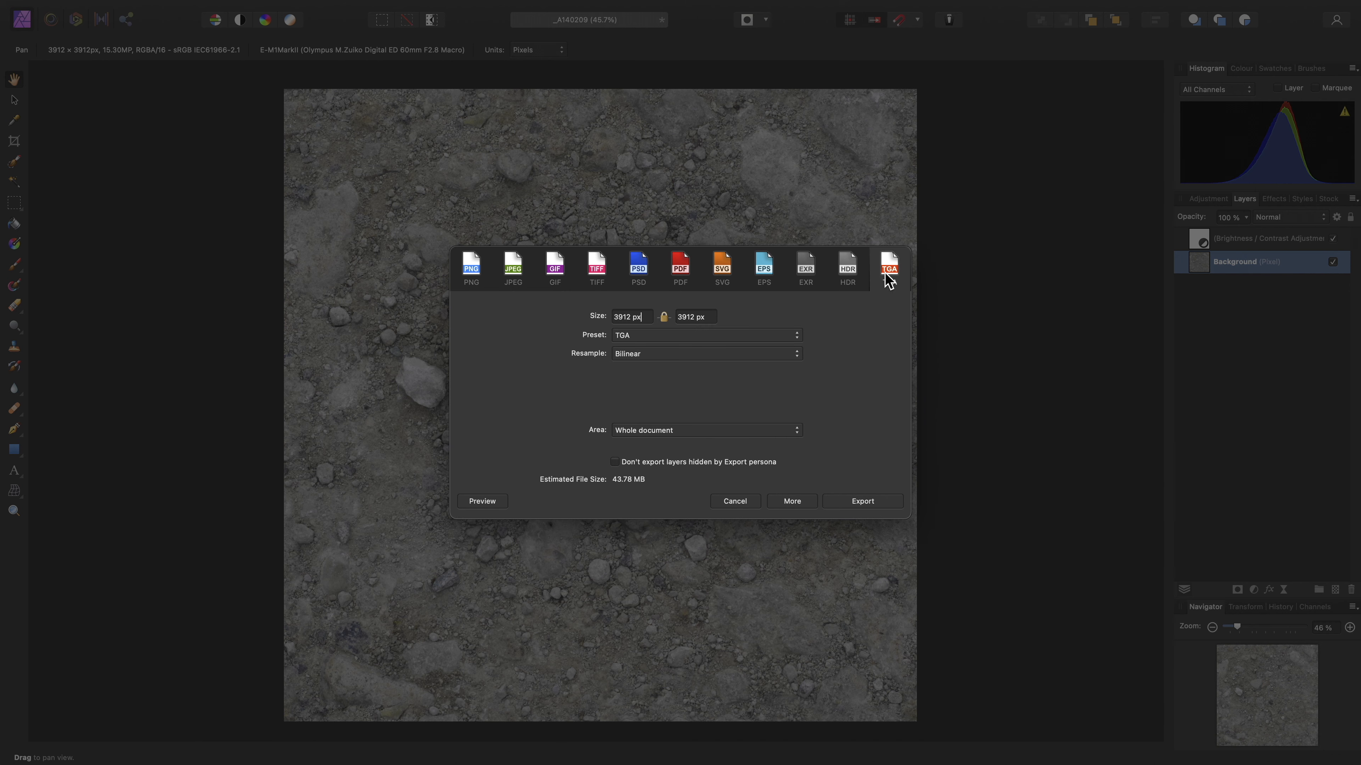
triple_click(646, 318)
type("2048")
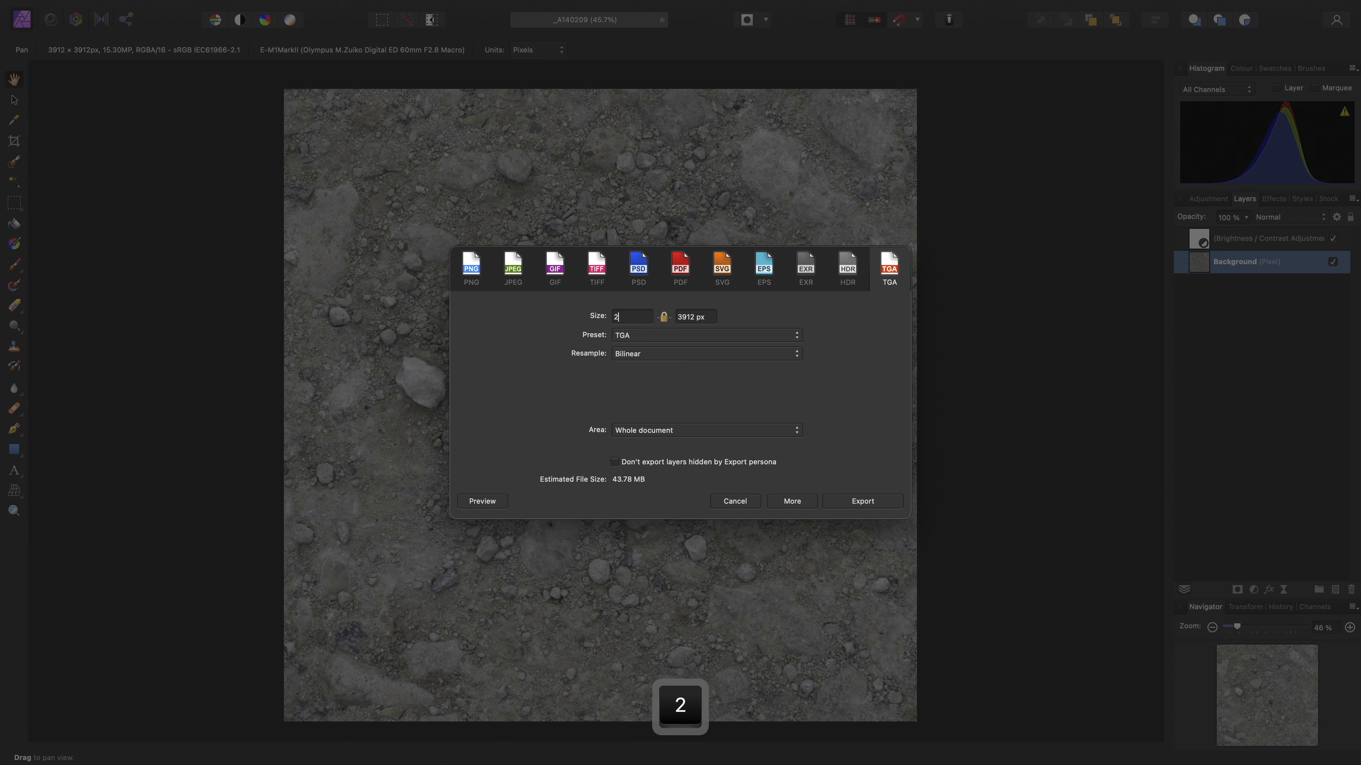